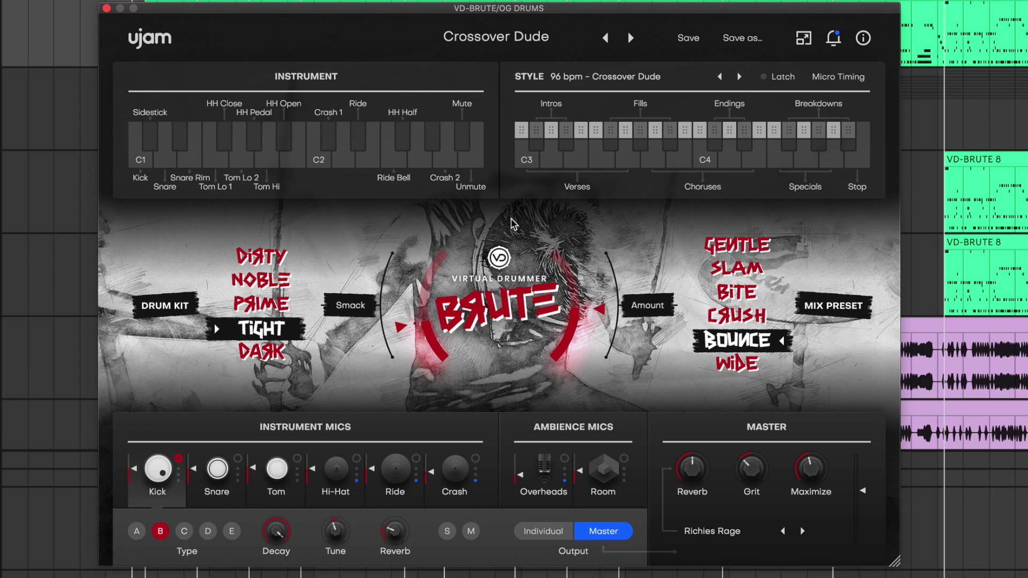
- Audition individual drum sounds on the instrument keyboard, including the sidestick and the kick
{"action": "left_click", "coordinate": [148, 139]}
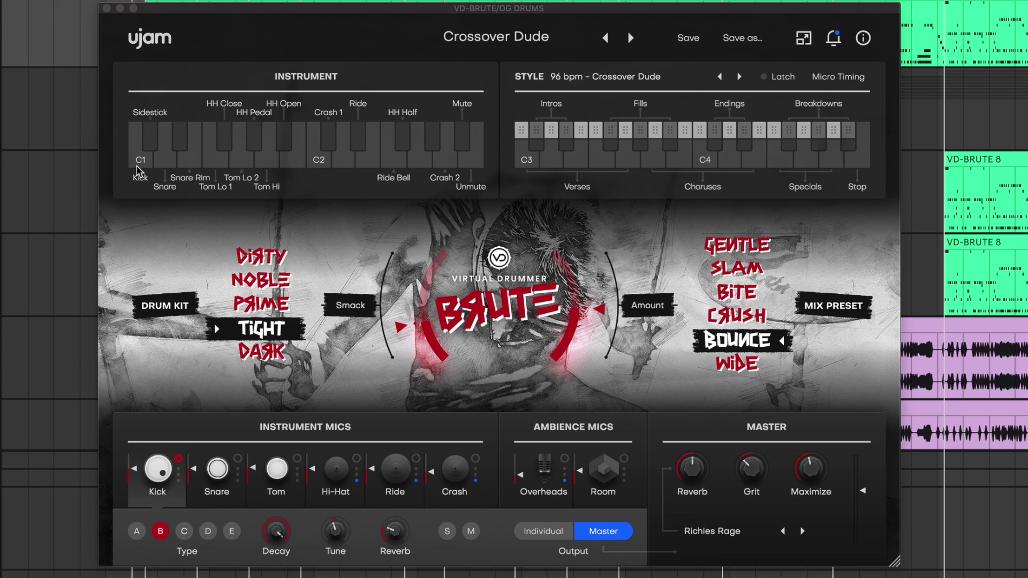
{"action": "left_click", "coordinate": [137, 167]}
{"action": "left_click", "coordinate": [137, 167]}
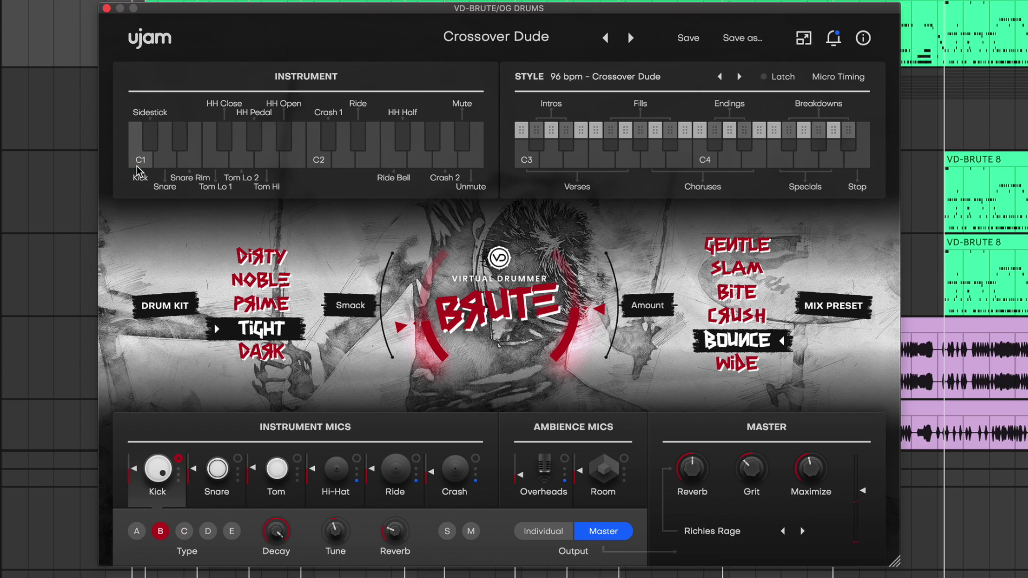
{"action": "left_click", "coordinate": [405, 164]}
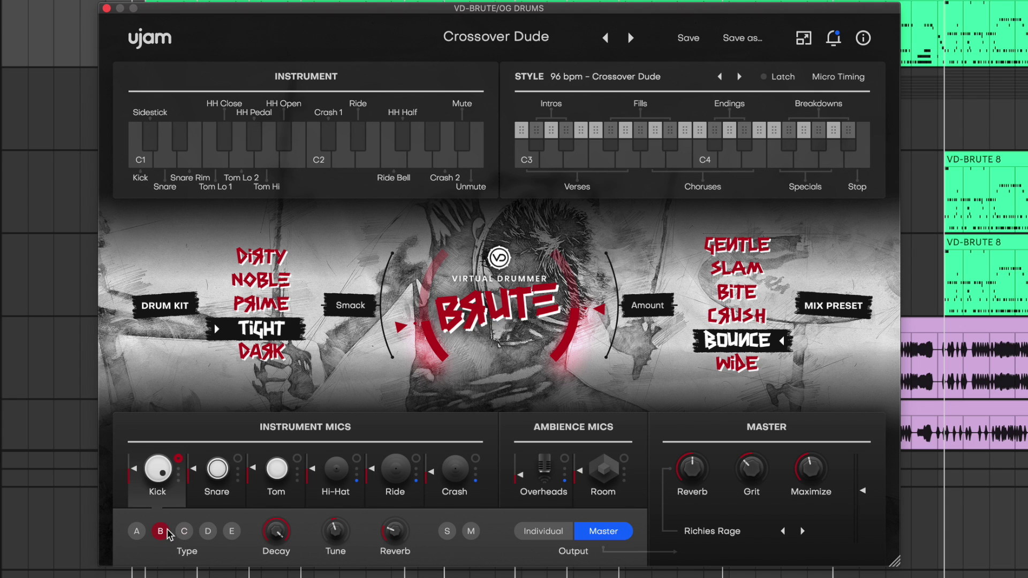
- Compare kick types A, B and C of the Tight kit by playing the kick with each one
{"action": "left_click", "coordinate": [137, 531]}
{"action": "left_click", "coordinate": [133, 147]}
{"action": "left_click", "coordinate": [134, 155]}
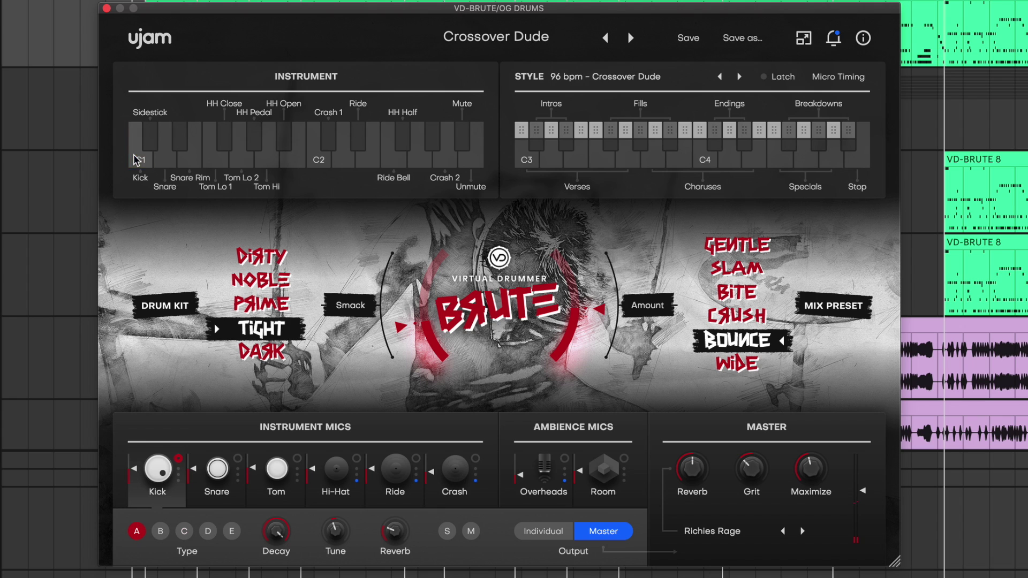
{"action": "left_click", "coordinate": [159, 532]}
{"action": "left_click", "coordinate": [135, 165]}
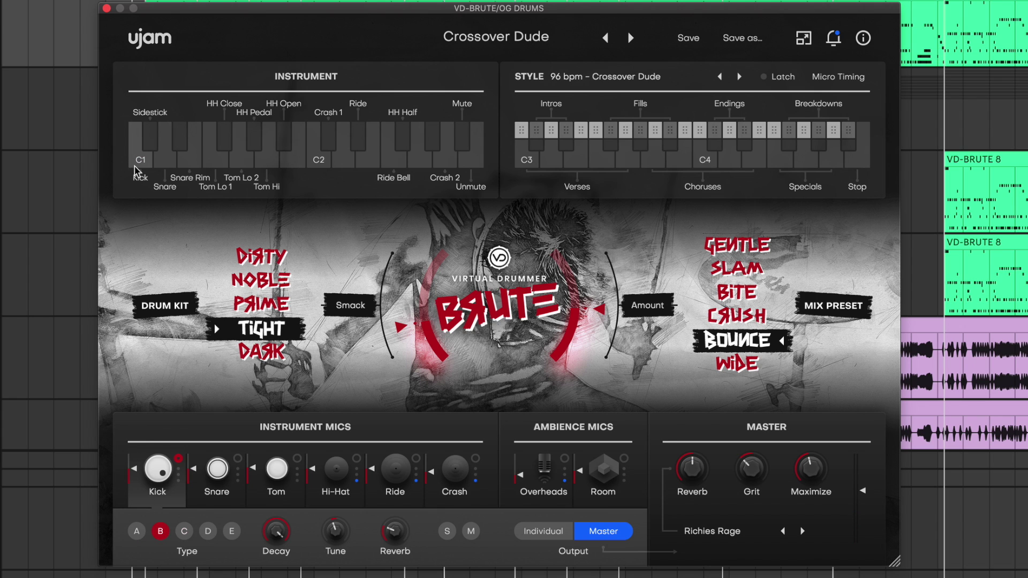
{"action": "left_click", "coordinate": [185, 531]}
{"action": "left_click", "coordinate": [146, 165]}
{"action": "left_click", "coordinate": [148, 167]}
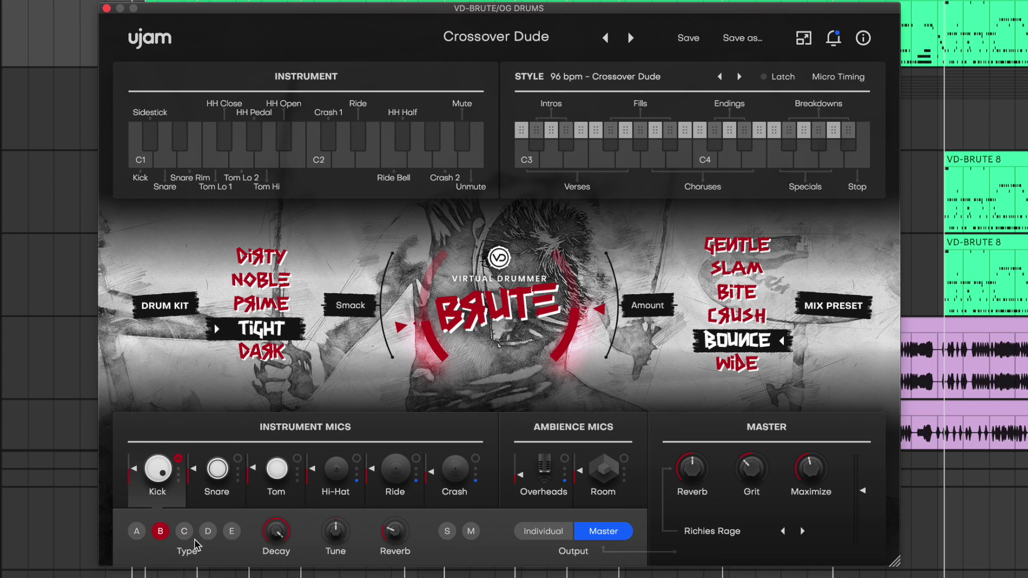
- Try the Prime, Noble and Dirty drum kits and check the snare, tom and kick channel settings along the way
{"action": "left_click", "coordinate": [261, 303]}
{"action": "left_click", "coordinate": [261, 280]}
{"action": "left_click", "coordinate": [262, 257]}
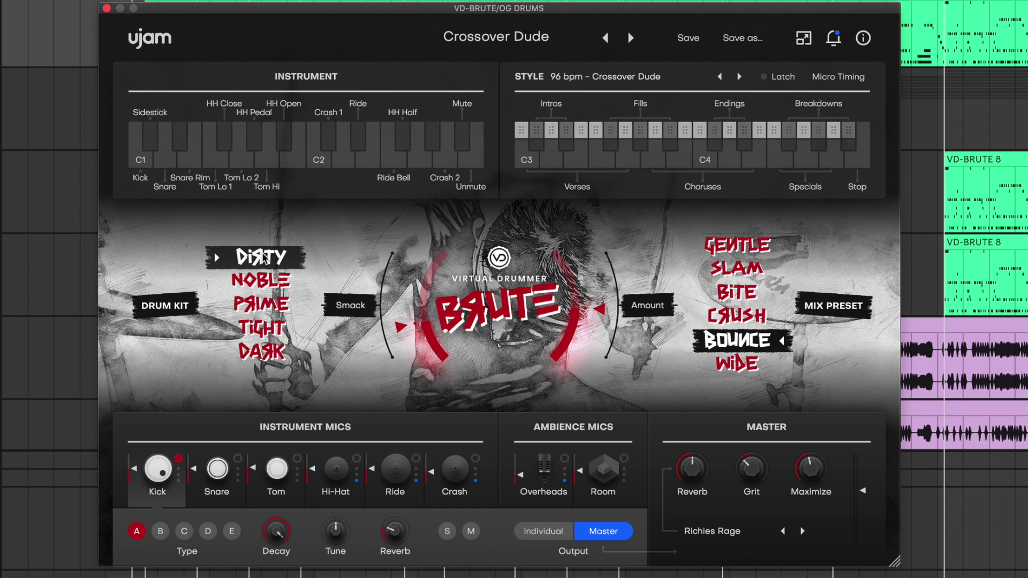
{"action": "left_click", "coordinate": [213, 471]}
{"action": "left_click", "coordinate": [276, 469]}
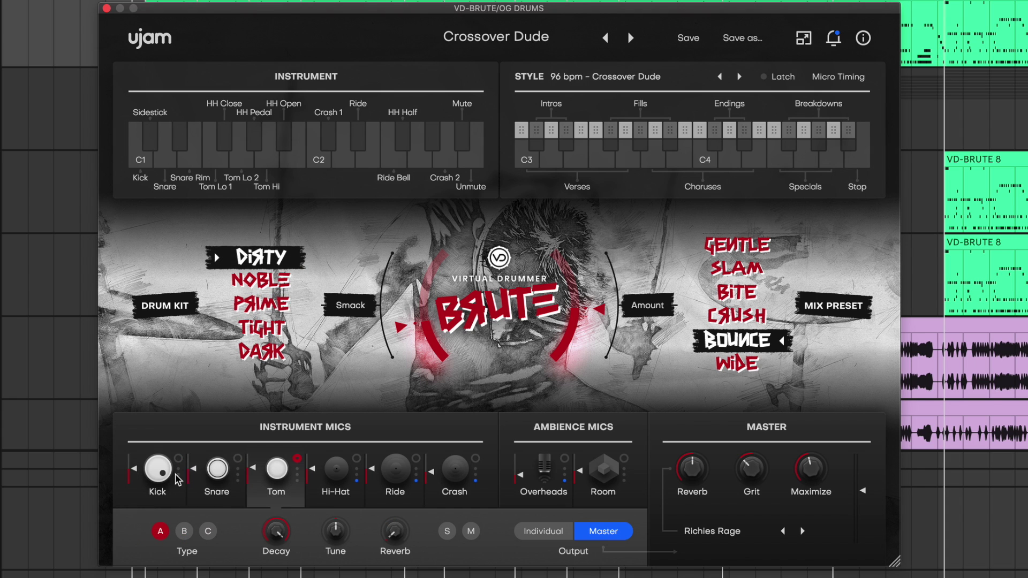
{"action": "left_click", "coordinate": [158, 469]}
{"action": "left_click", "coordinate": [261, 280]}
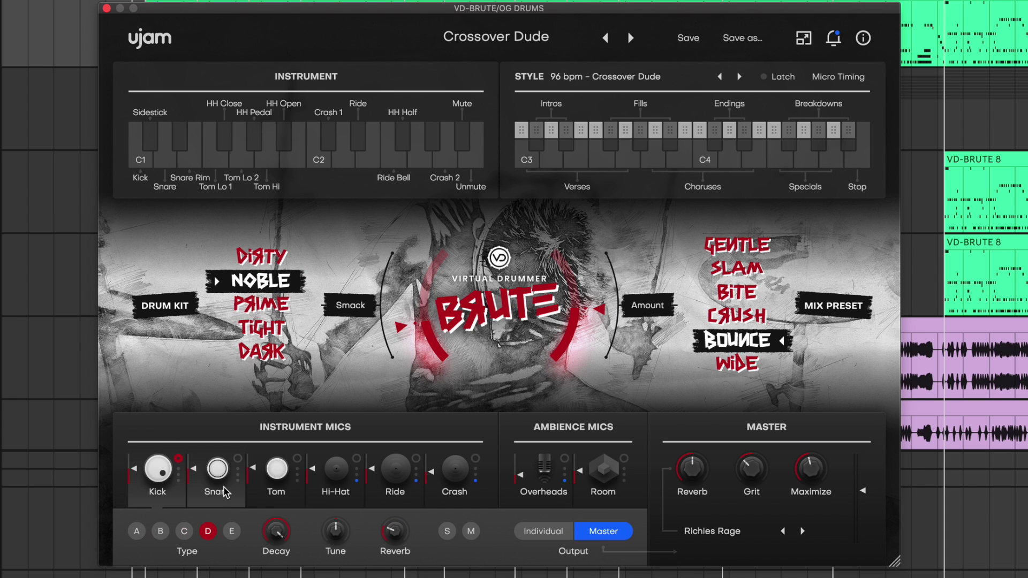
{"action": "left_click", "coordinate": [276, 488]}
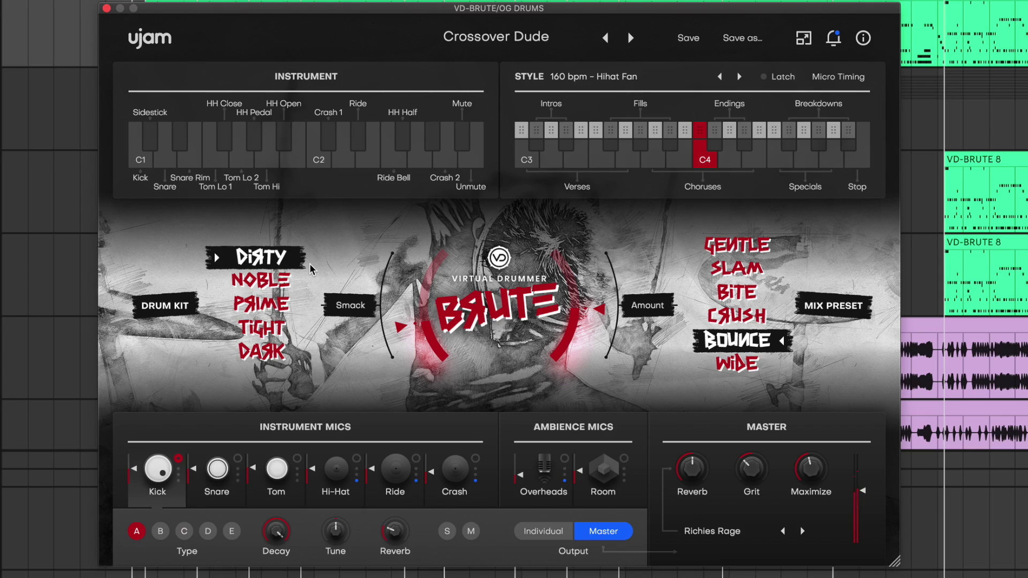
{"action": "left_click", "coordinate": [271, 285]}
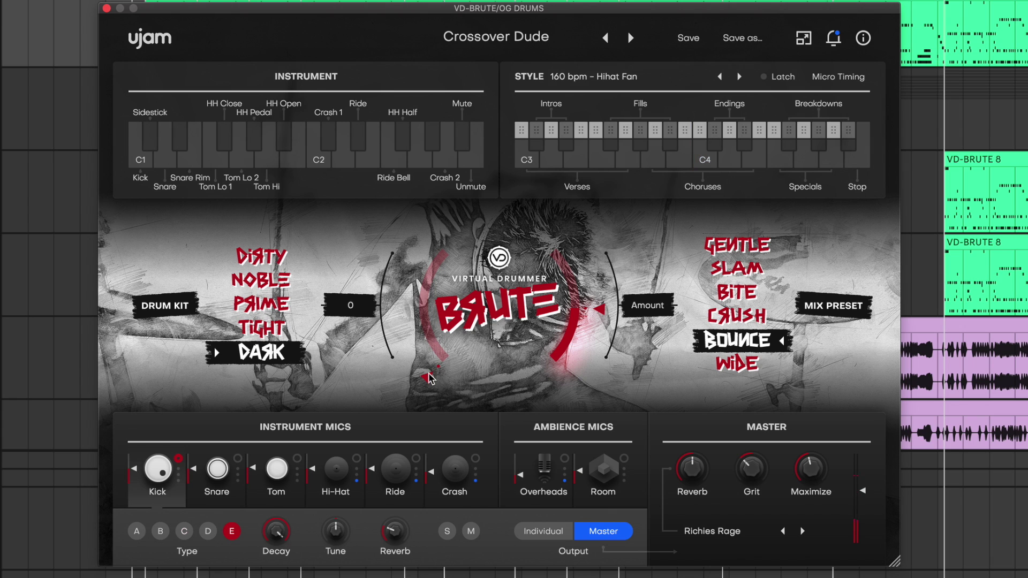
- Sweep the drum kit's Smack amount up to its maximum and back down to 0 during playback
{"action": "left_click_drag", "start_coordinate": [430, 379], "coordinate": [423, 143]}
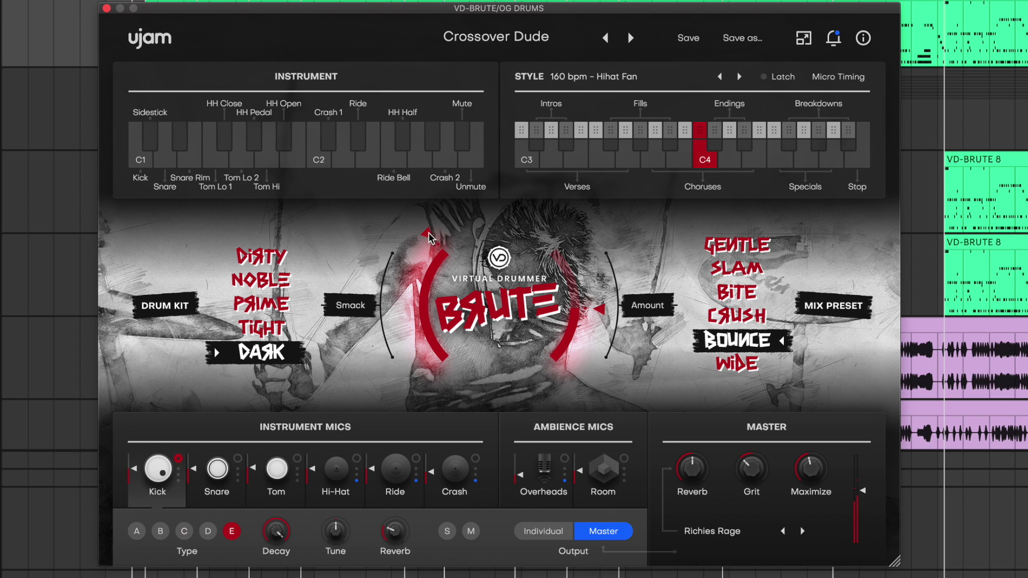
{"action": "left_click_drag", "start_coordinate": [420, 288], "coordinate": [417, 574]}
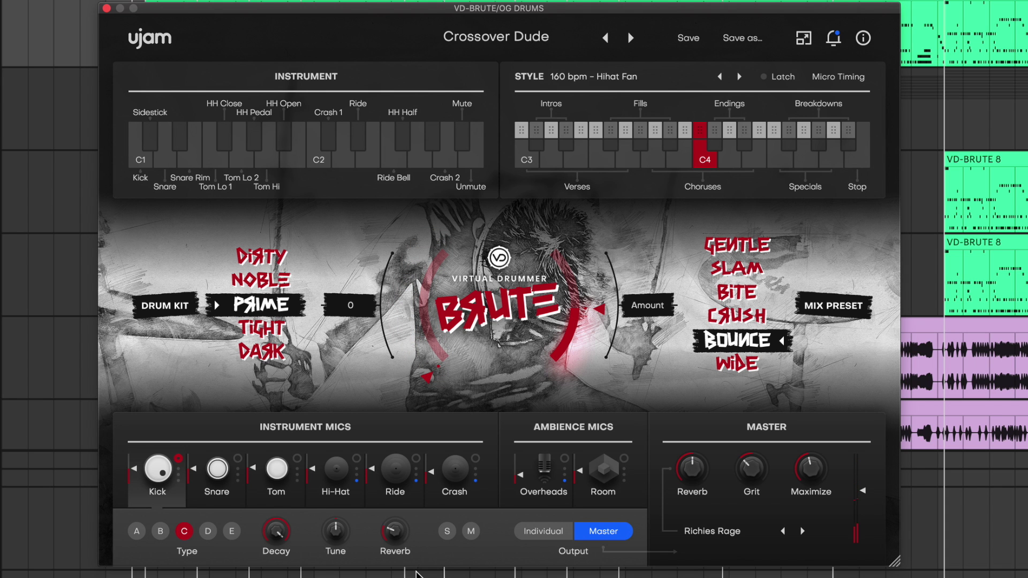
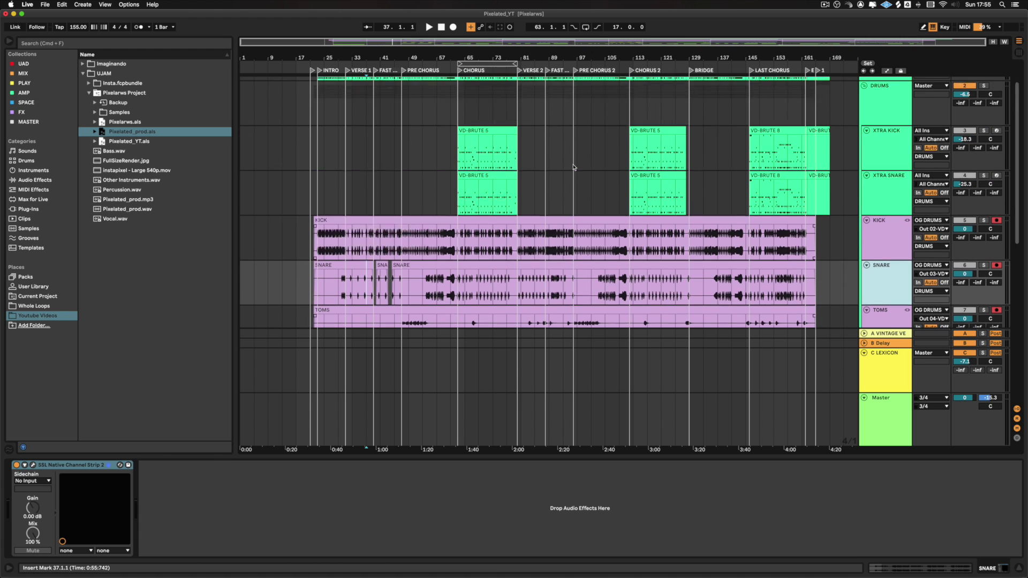
- Inspect the UAD Pultec equalizer and the UAD API 2500 compressor on the DRUMS group in Ableton Live
{"action": "left_click", "coordinate": [574, 164]}
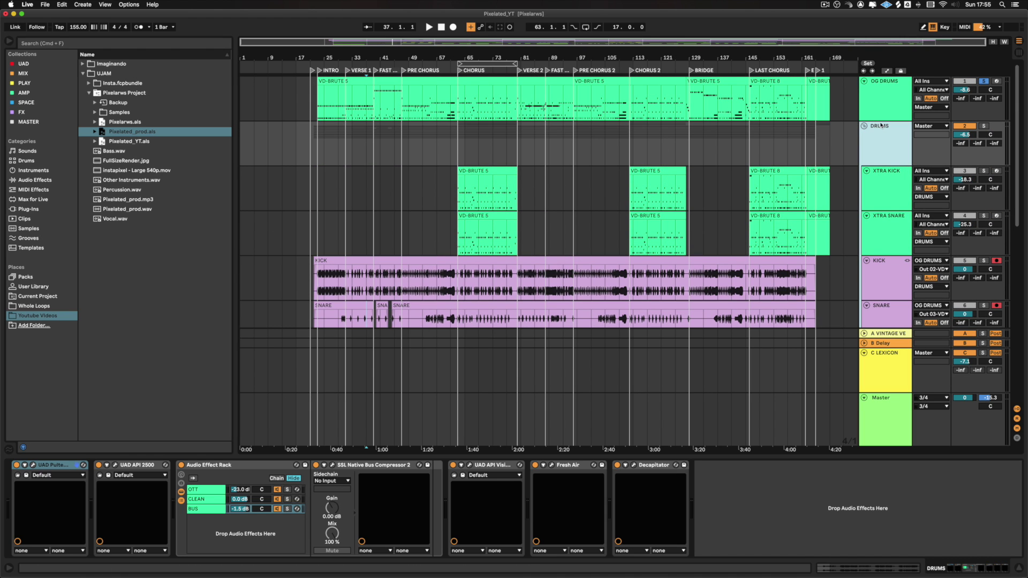
{"action": "left_click", "coordinate": [51, 465]}
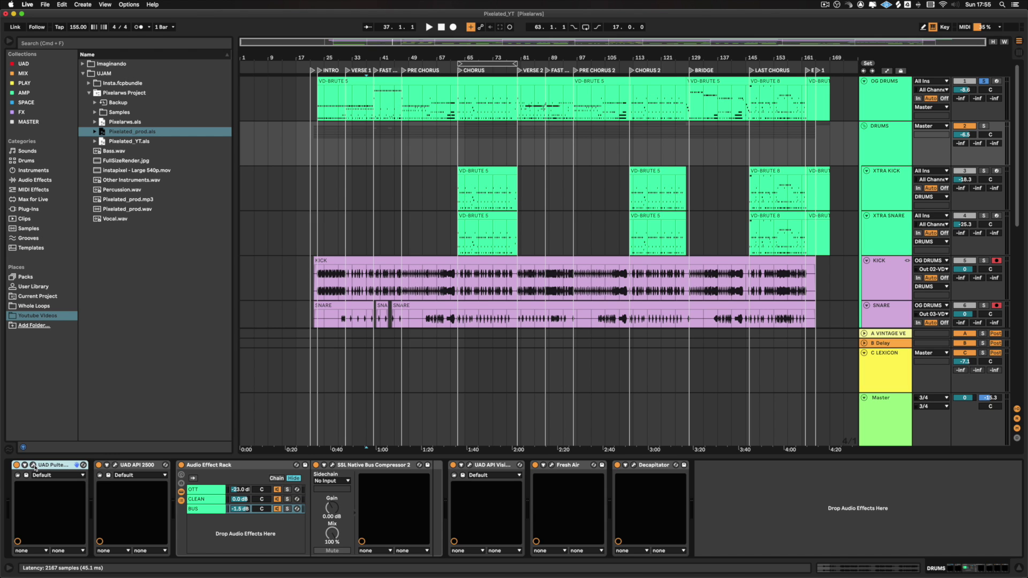
{"action": "left_click", "coordinate": [34, 466]}
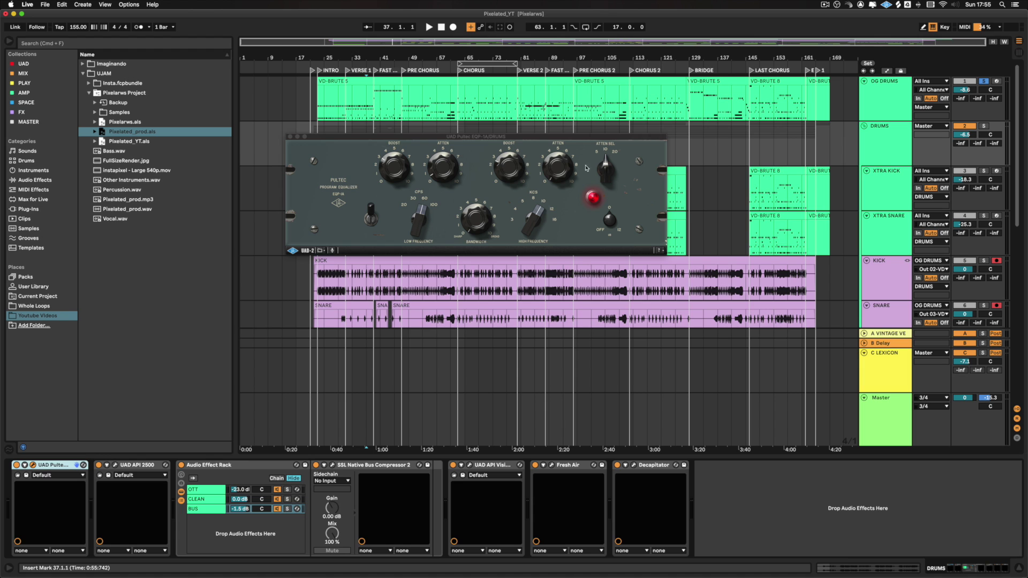
{"action": "left_click", "coordinate": [290, 137]}
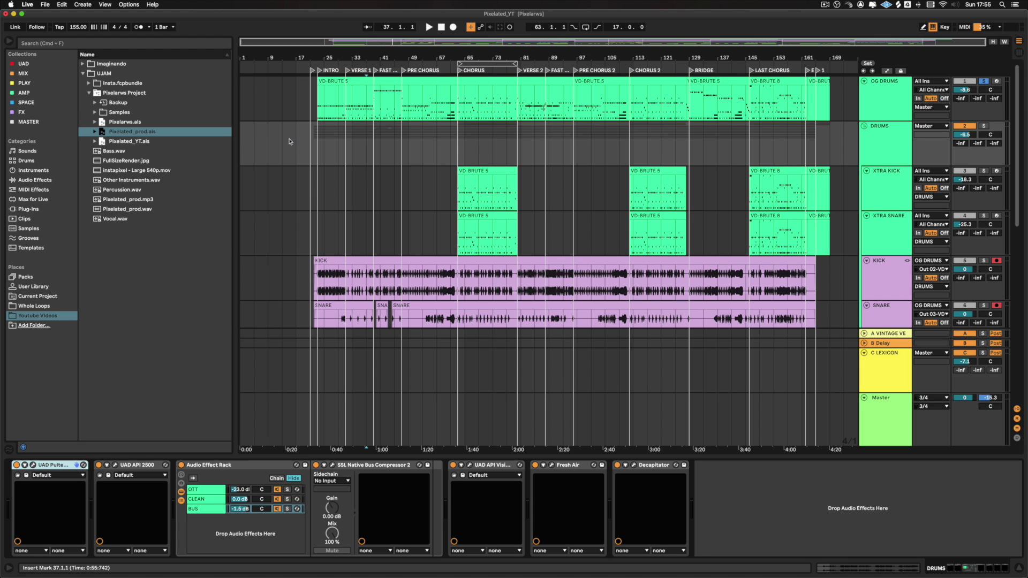
{"action": "left_click", "coordinate": [115, 465]}
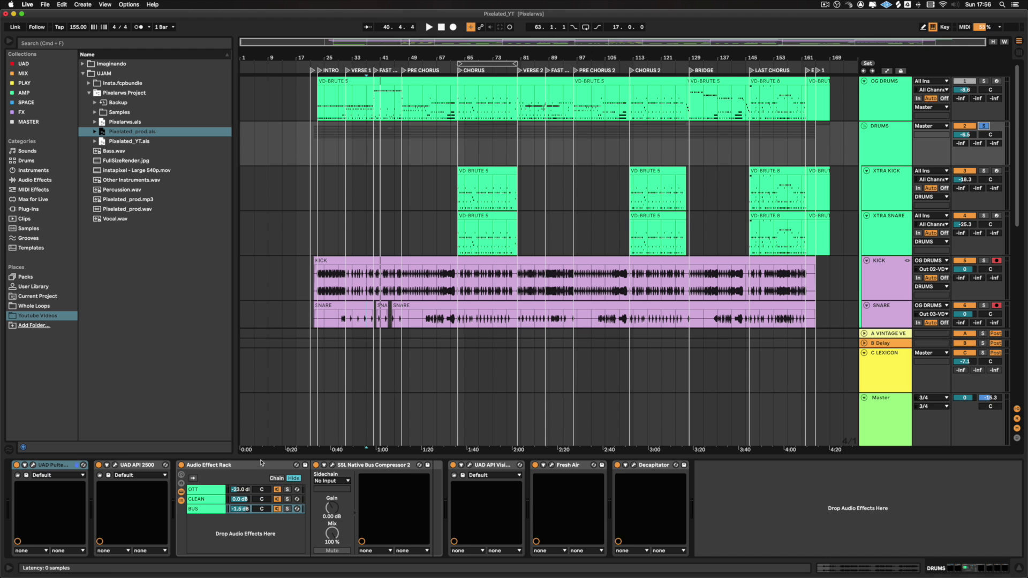
- Show the OTT chain of the DRUMS effect rack and locate the OTT.adv preset among the Multiband Dynamics presets
{"action": "left_click", "coordinate": [240, 465]}
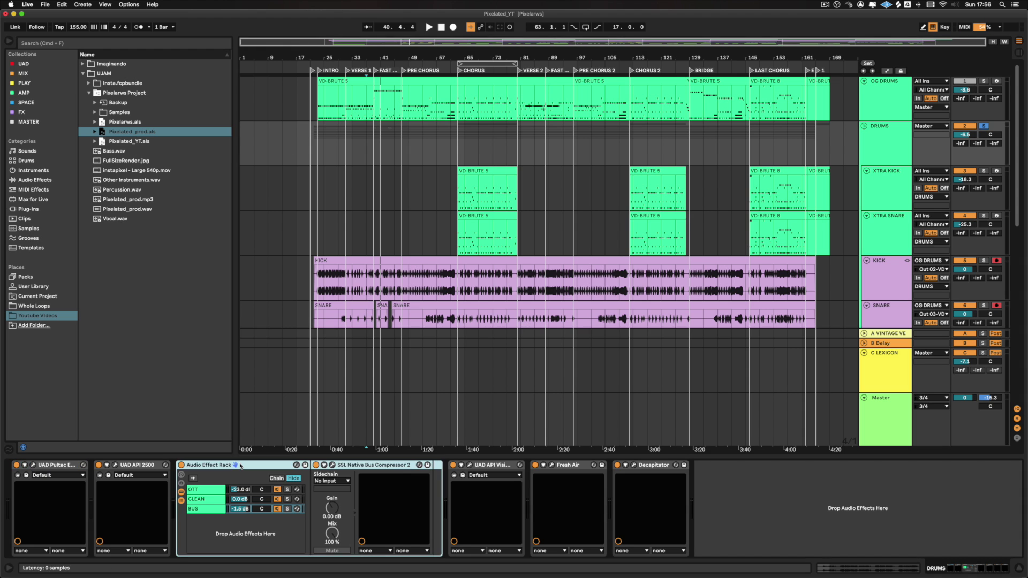
{"action": "left_click", "coordinate": [202, 492]}
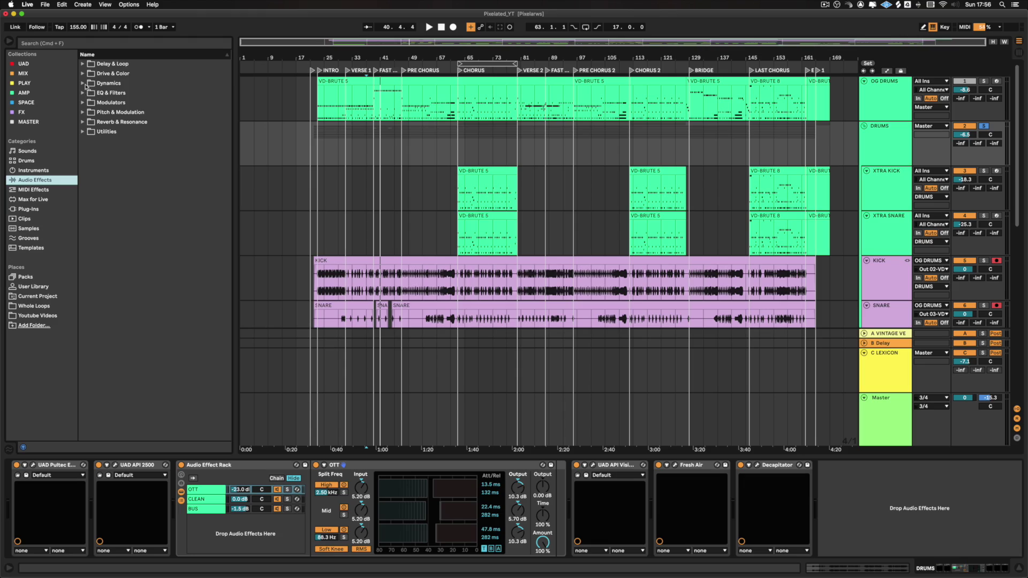
{"action": "left_click", "coordinate": [83, 83]}
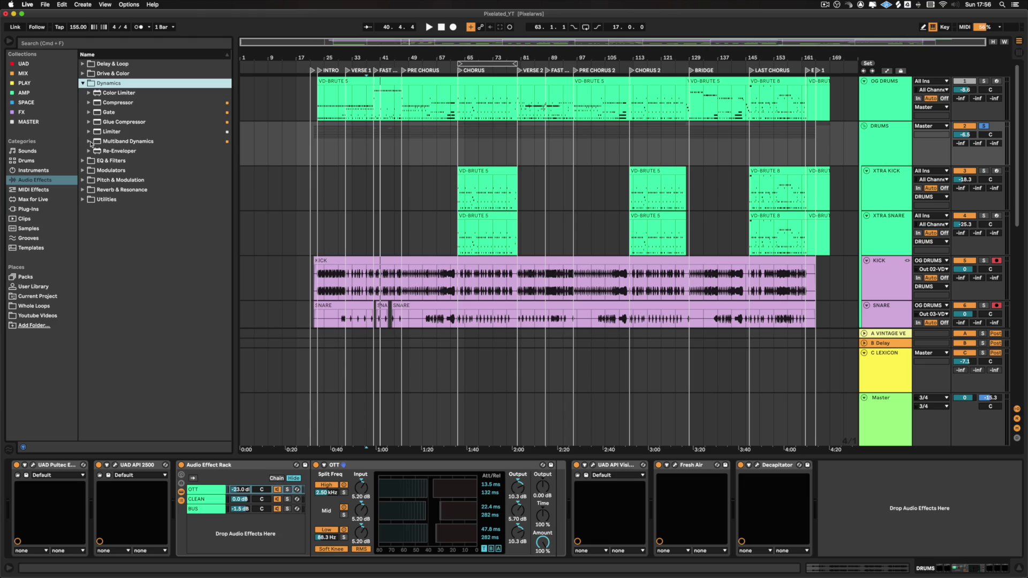
{"action": "left_click", "coordinate": [90, 142]}
{"action": "left_click", "coordinate": [113, 209]}
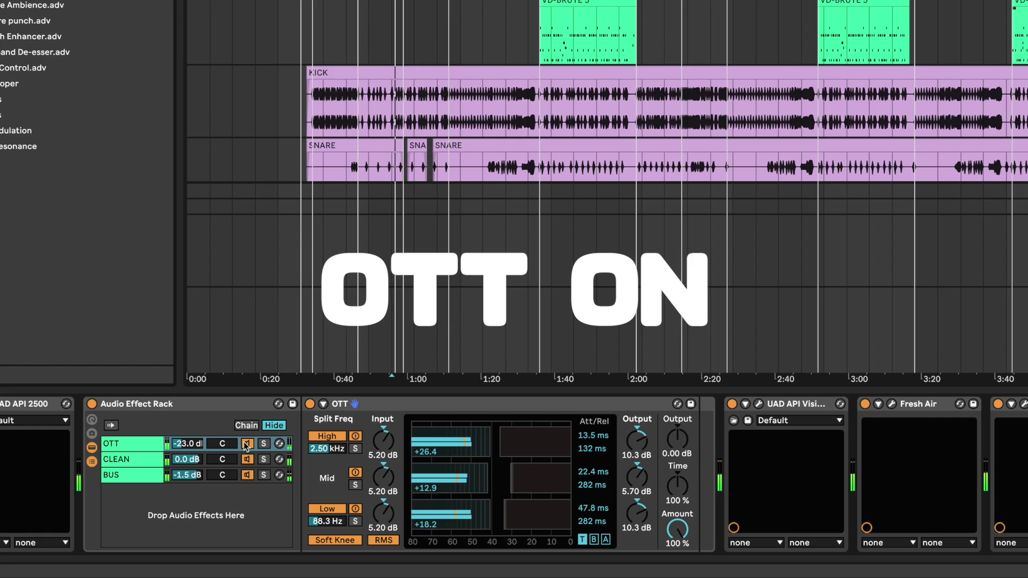
- Compare the drums with the rack's OTT chain switched off and on during playback
{"action": "left_click", "coordinate": [247, 444]}
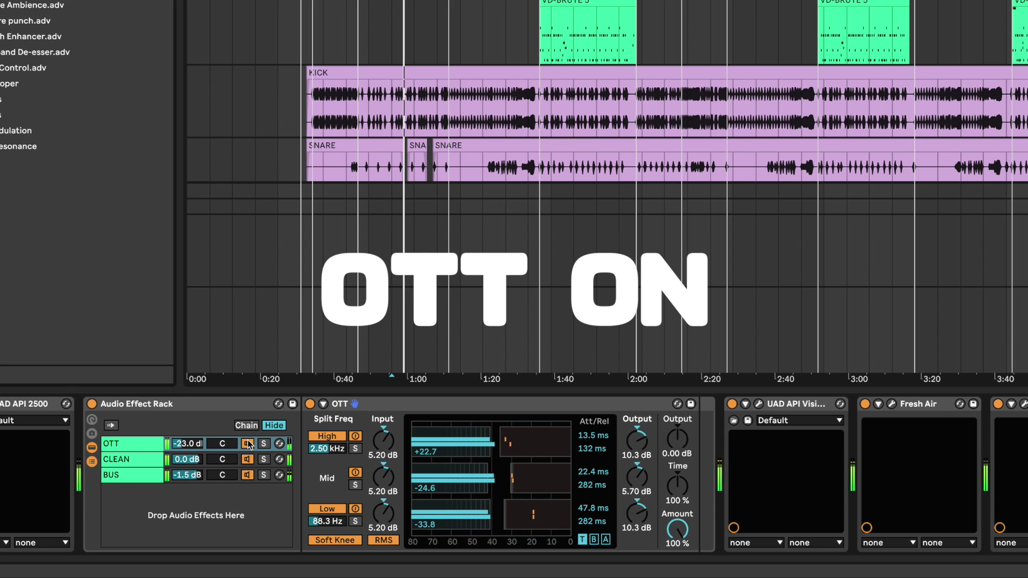
{"action": "left_click", "coordinate": [247, 443]}
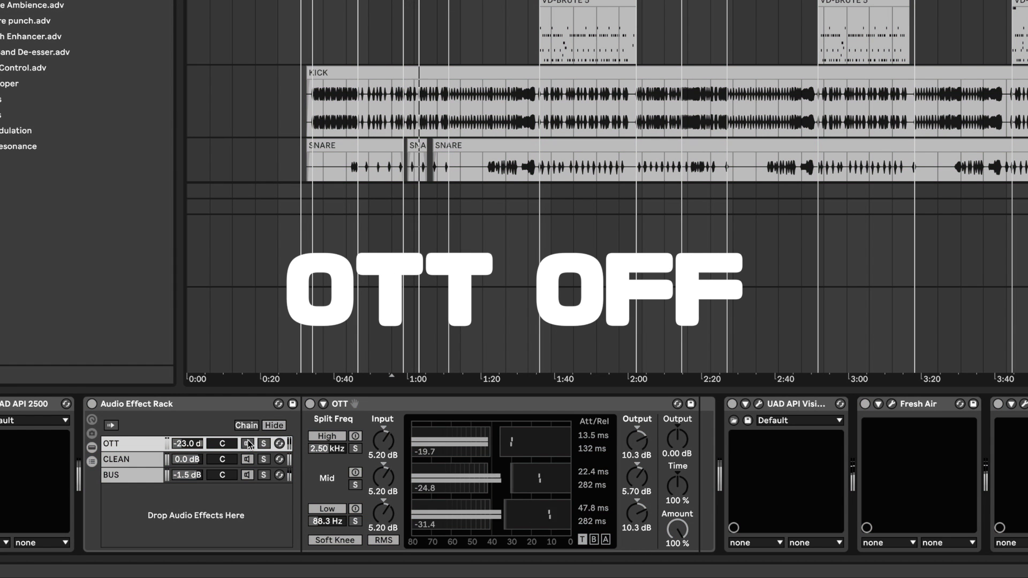
{"action": "left_click", "coordinate": [248, 443]}
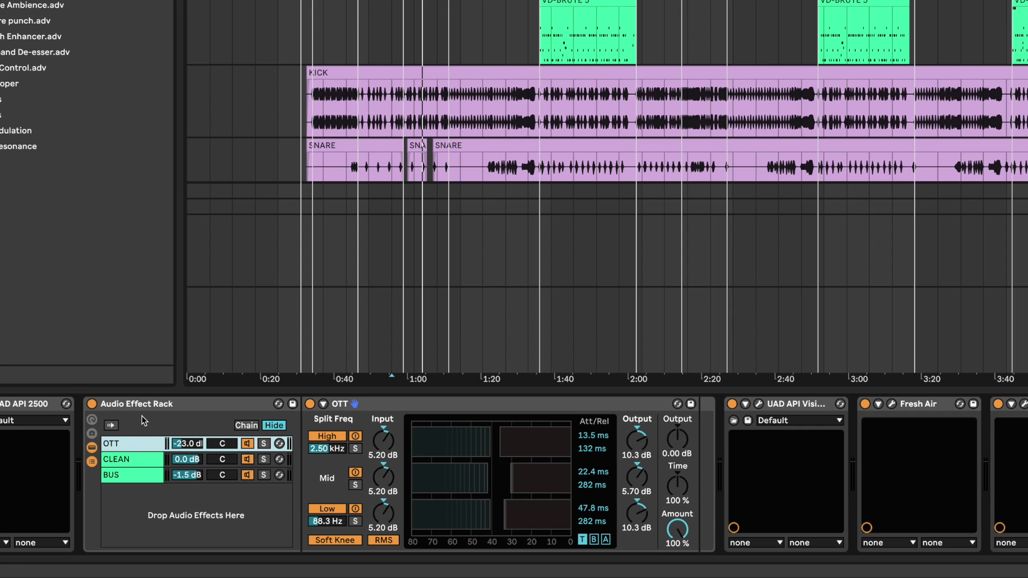
- Examine the rack's CLEAN and BUS chains, including the SSL Native Bus Compressor, and close the open plug-in windows including the API Vision Channel Strip
{"action": "left_click", "coordinate": [128, 460]}
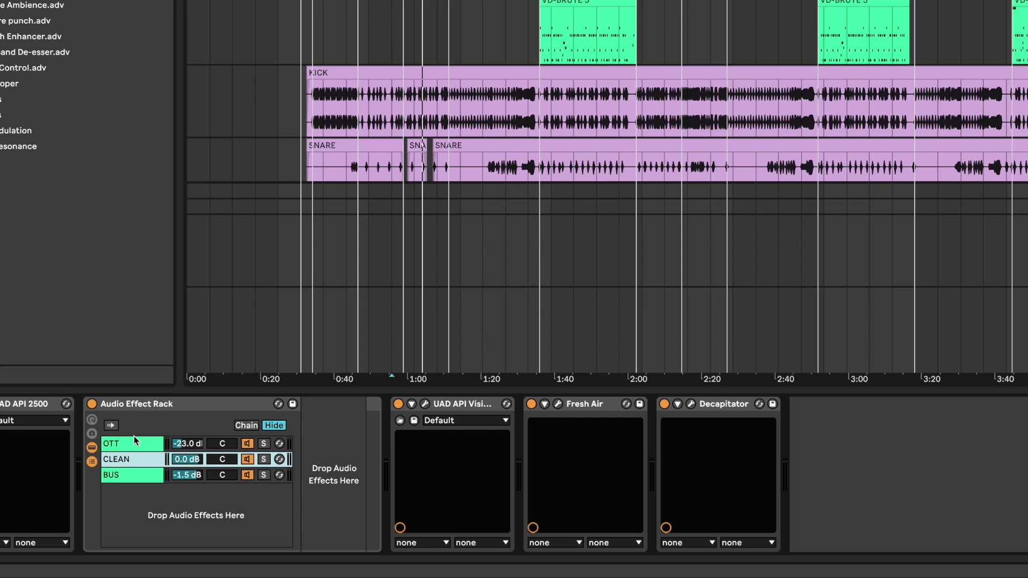
{"action": "left_click", "coordinate": [152, 476]}
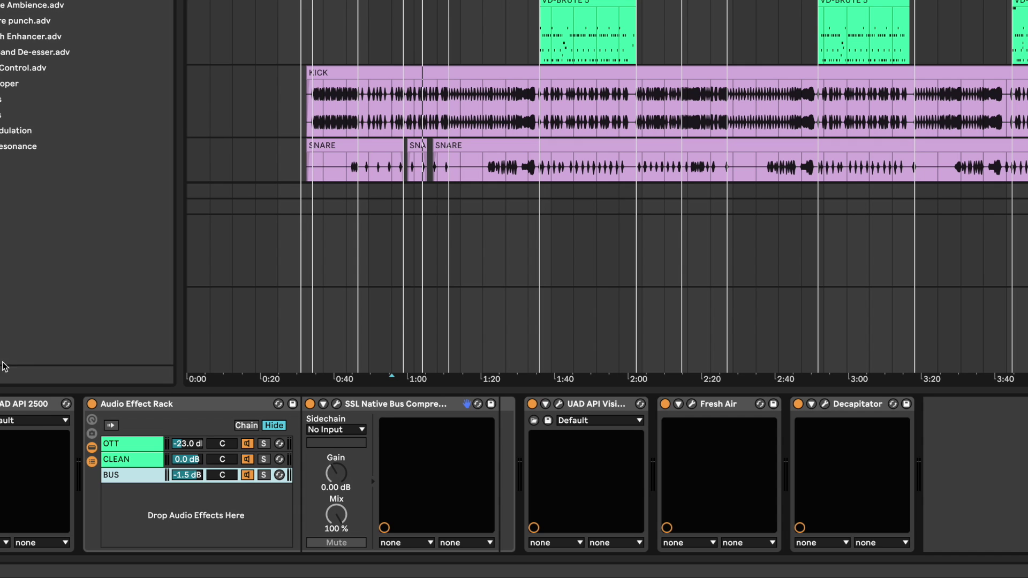
{"action": "left_click", "coordinate": [337, 404]}
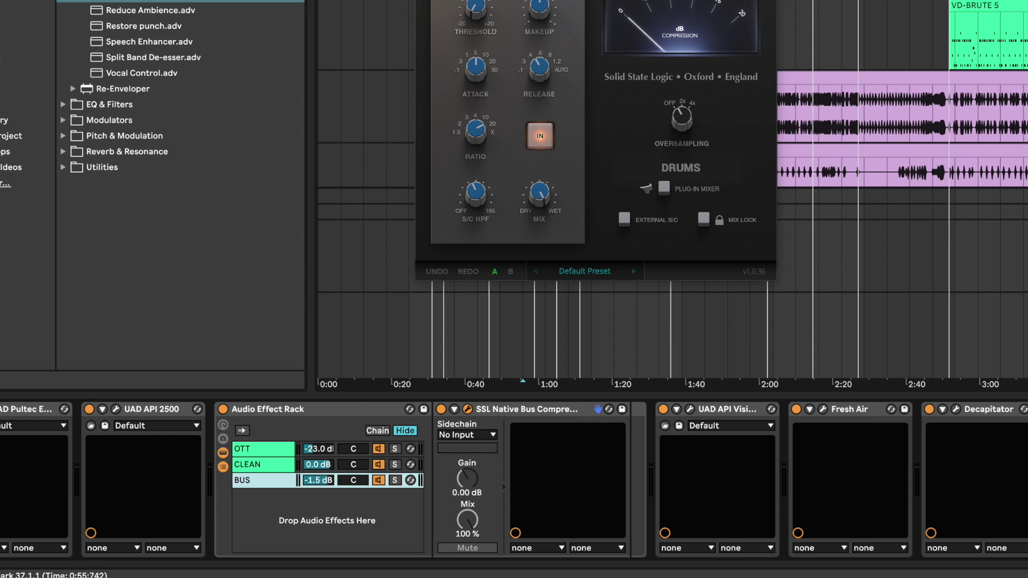
{"action": "key", "text": "super+w"}
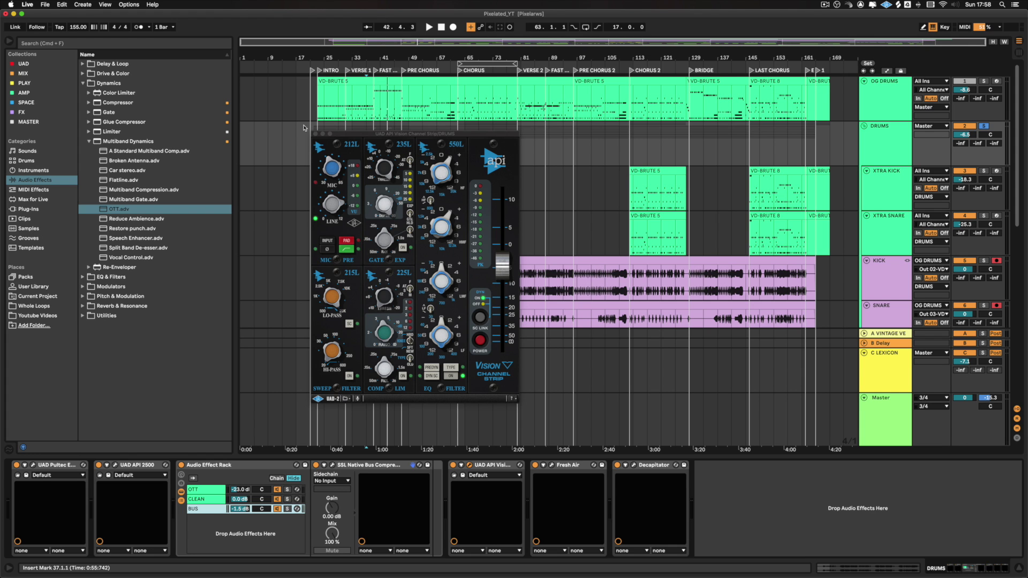
{"action": "left_click", "coordinate": [315, 134]}
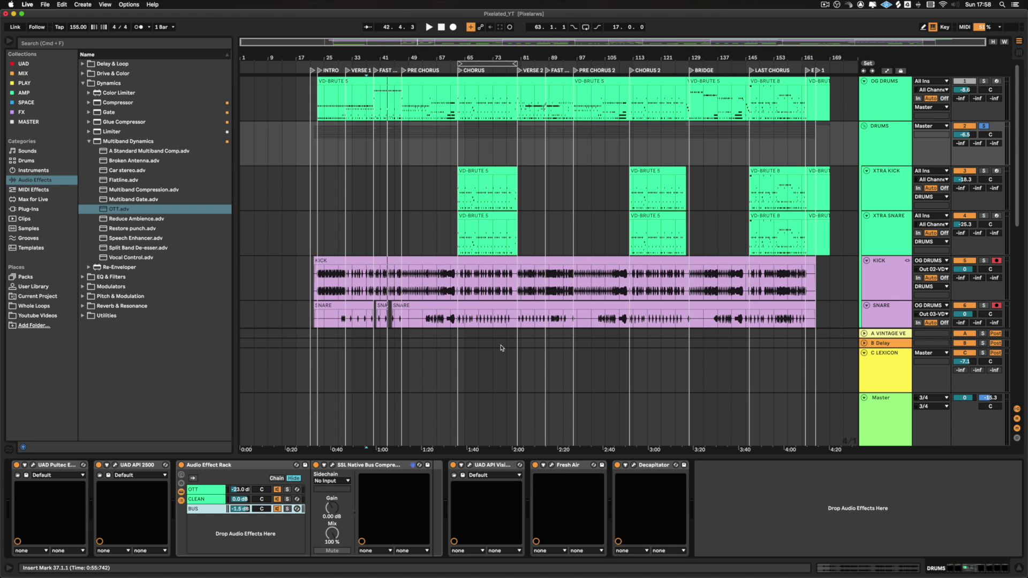
- Open Fresh Air on the DRUMS group and compare the drums with it bypassed and enabled during playback
{"action": "left_click", "coordinate": [551, 464]}
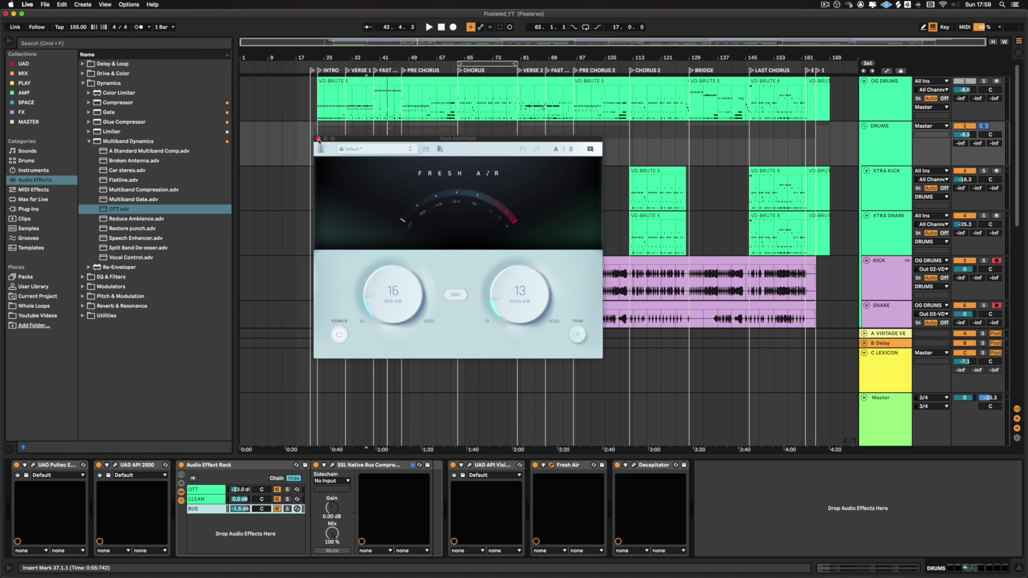
{"action": "key", "text": "space"}
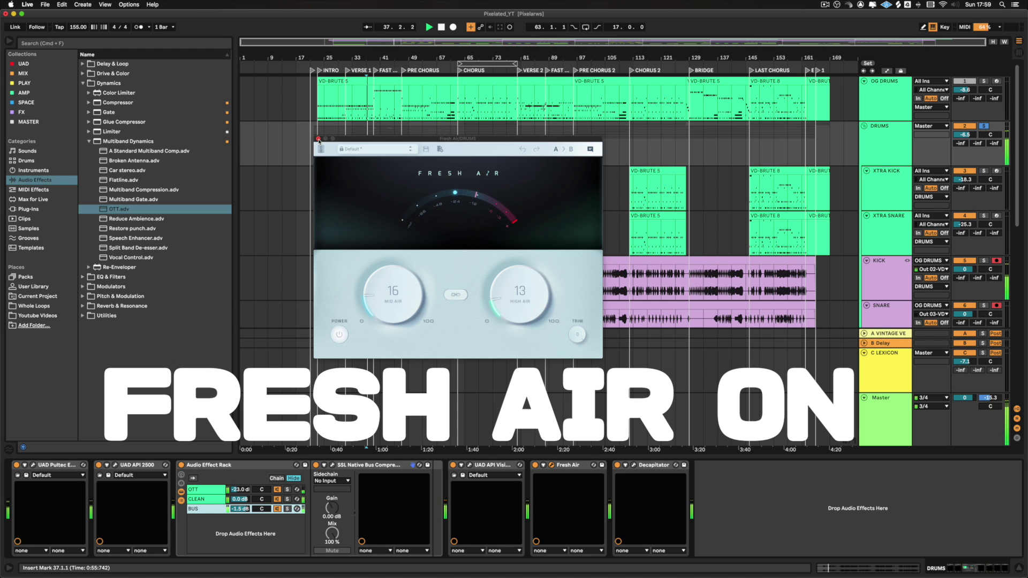
{"action": "left_click", "coordinate": [535, 466]}
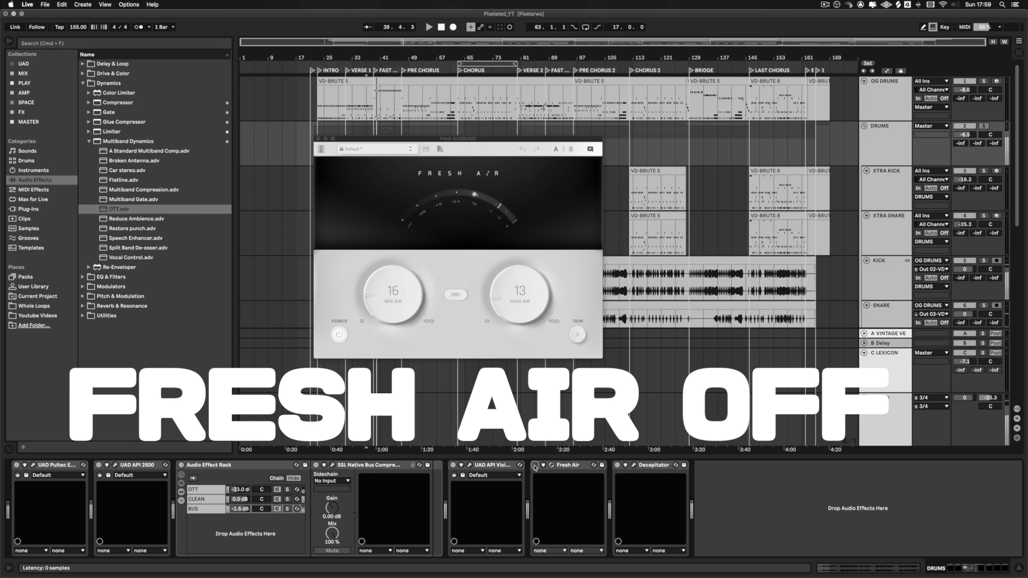
{"action": "left_click", "coordinate": [535, 465]}
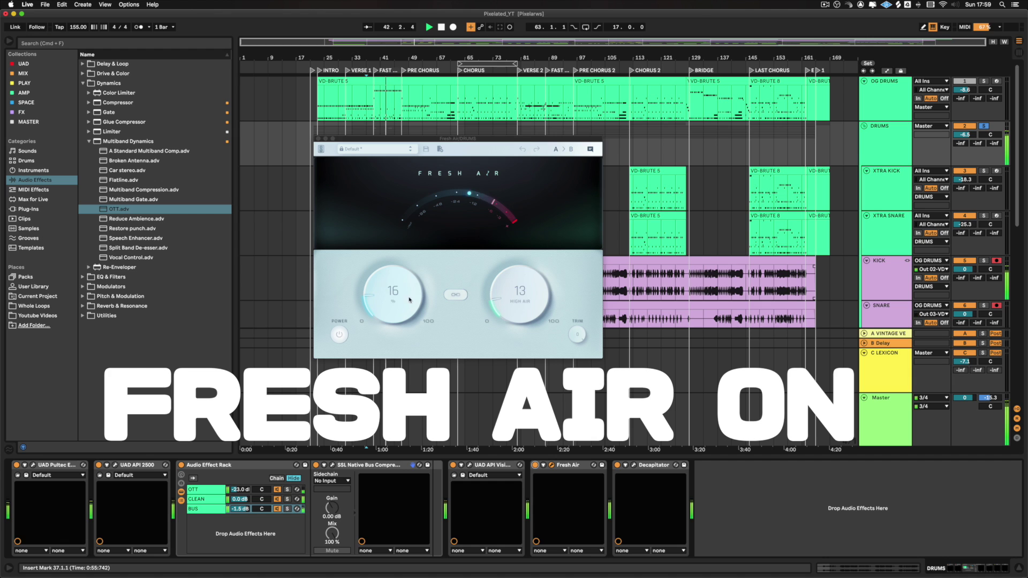
- Try a different High Air amount in Fresh Air on the DRUMS group and undo the change
{"action": "left_click_drag", "start_coordinate": [525, 302], "coordinate": [548, 85]}
{"action": "key", "text": "super+z"}
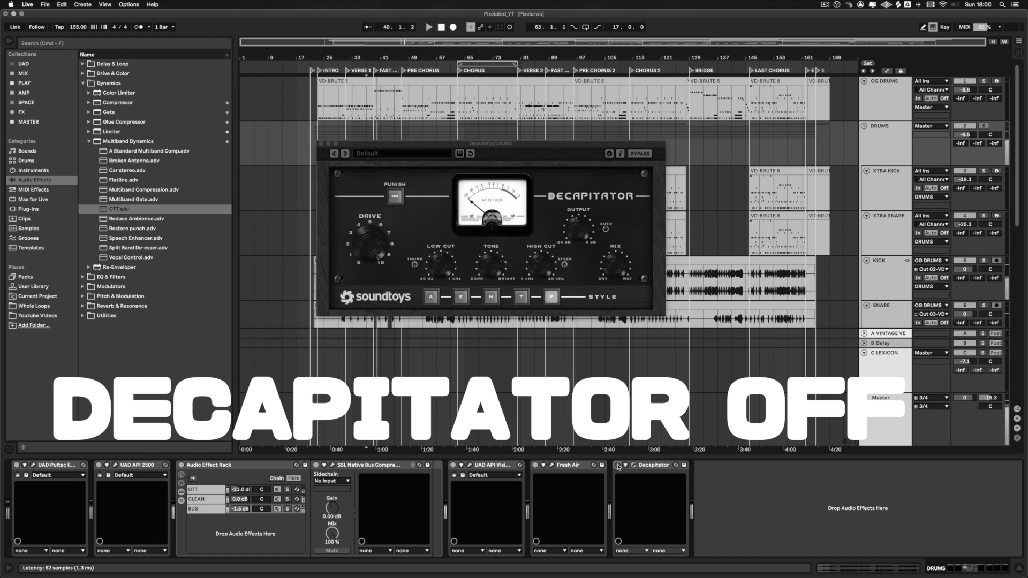
- Compare the drums with Decapitator bypassed and enabled on the DRUMS group during playback
{"action": "left_click", "coordinate": [618, 465]}
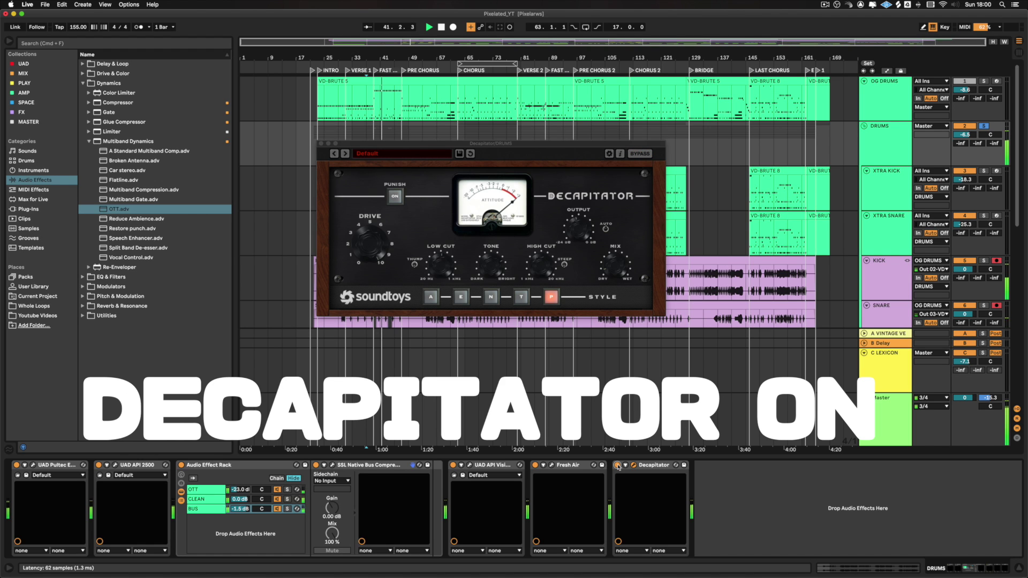
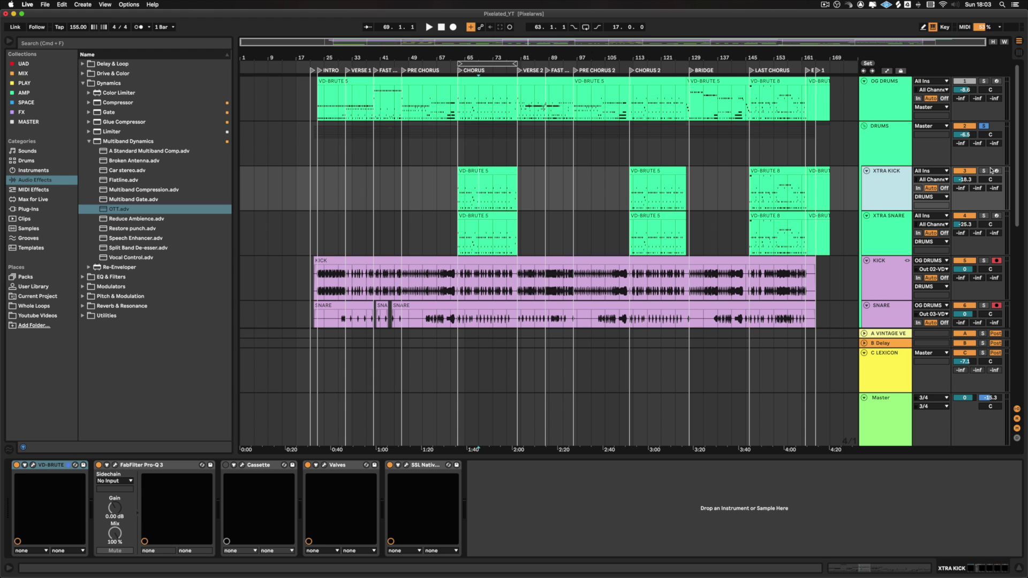
- Solo the XTRA KICK track and play back its part in the chorus
{"action": "left_click", "coordinate": [985, 171]}
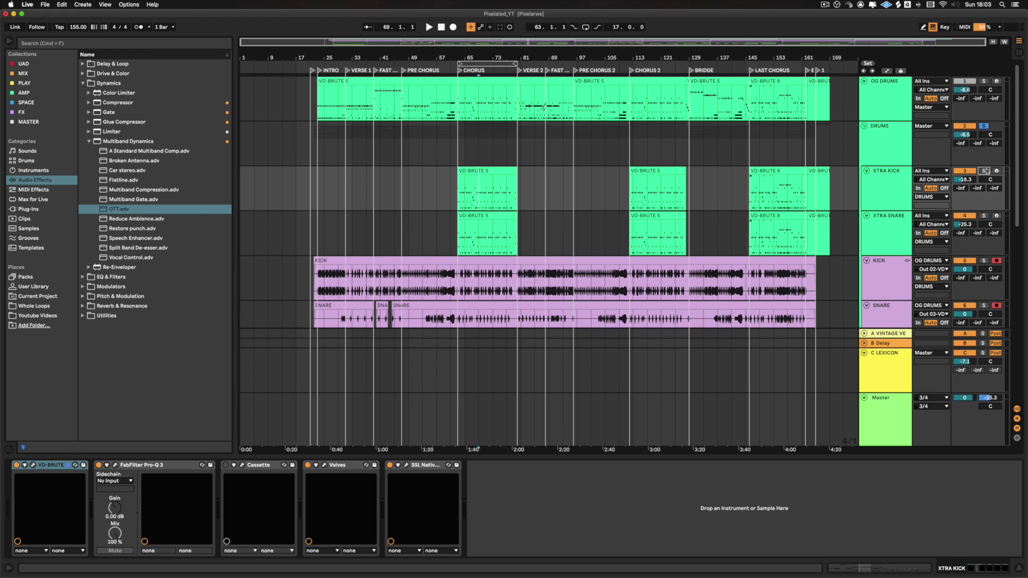
{"action": "key", "text": "space"}
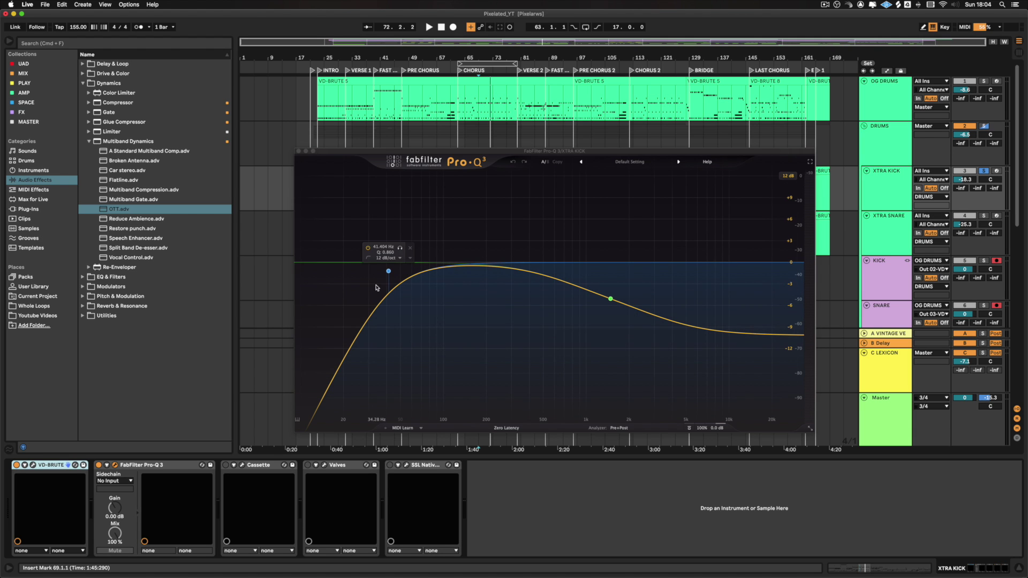
- Close FabFilter Pro-Q 3 and delete the Cassette effect from the XTRA KICK track
{"action": "left_click", "coordinate": [299, 152]}
{"action": "left_click", "coordinate": [254, 468]}
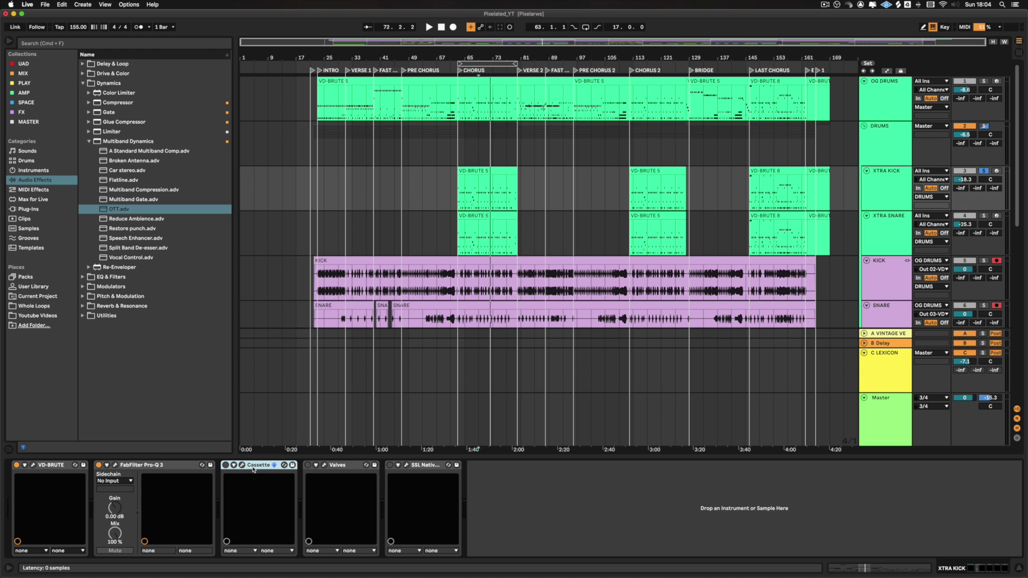
{"action": "key", "text": "BackSpace"}
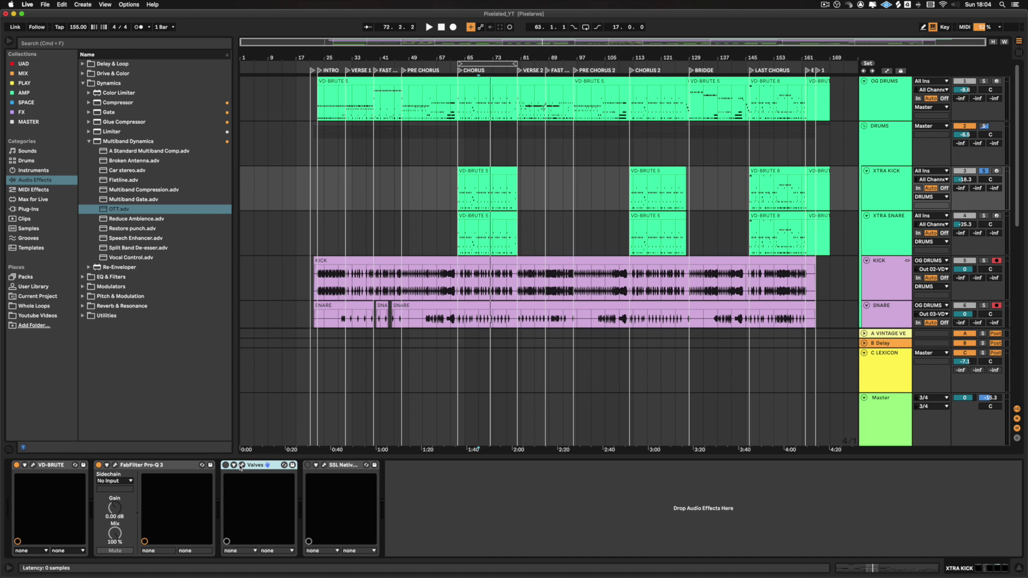
- Open Valves on XTRA KICK, view its cabinet types without changing the selection, and enable the effect during playback
{"action": "left_click", "coordinate": [241, 465]}
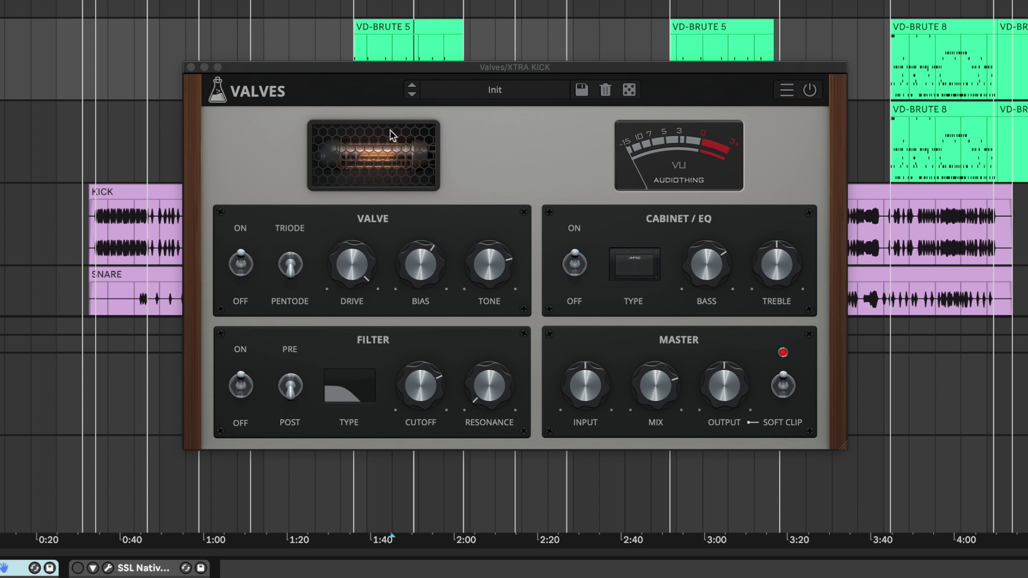
{"action": "left_click", "coordinate": [628, 261]}
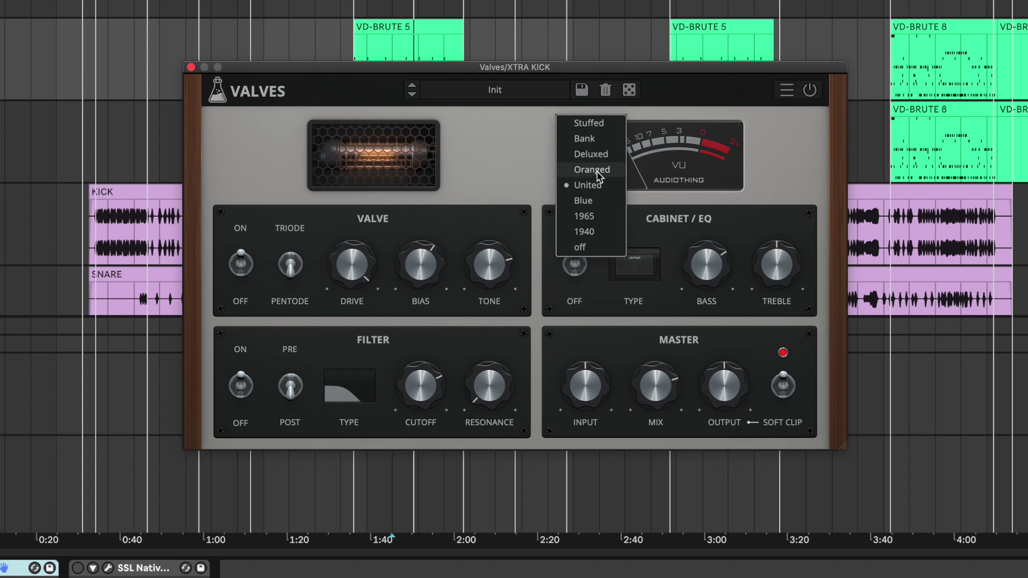
{"action": "left_click", "coordinate": [654, 200]}
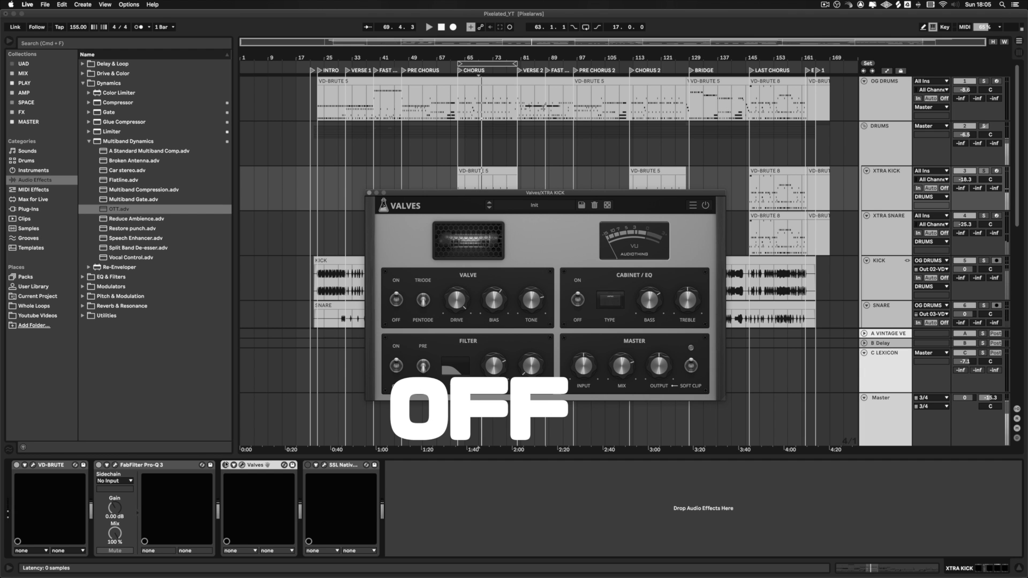
{"action": "left_click", "coordinate": [225, 464]}
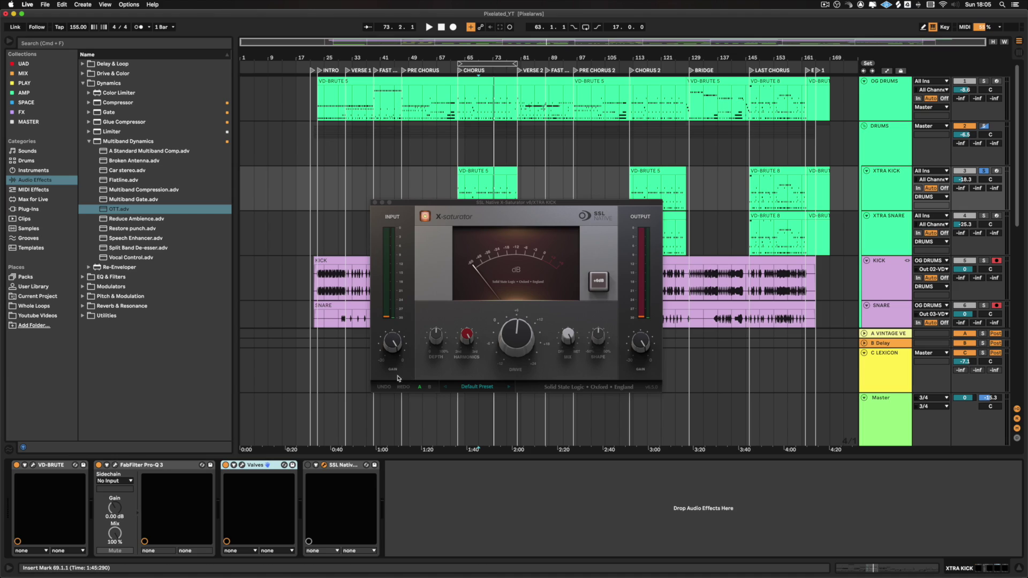
- Play the soloed kick, compare it with SSL X-Saturator on and off, and leave the effect enabled
{"action": "key", "text": "space"}
{"action": "left_click", "coordinate": [308, 465]}
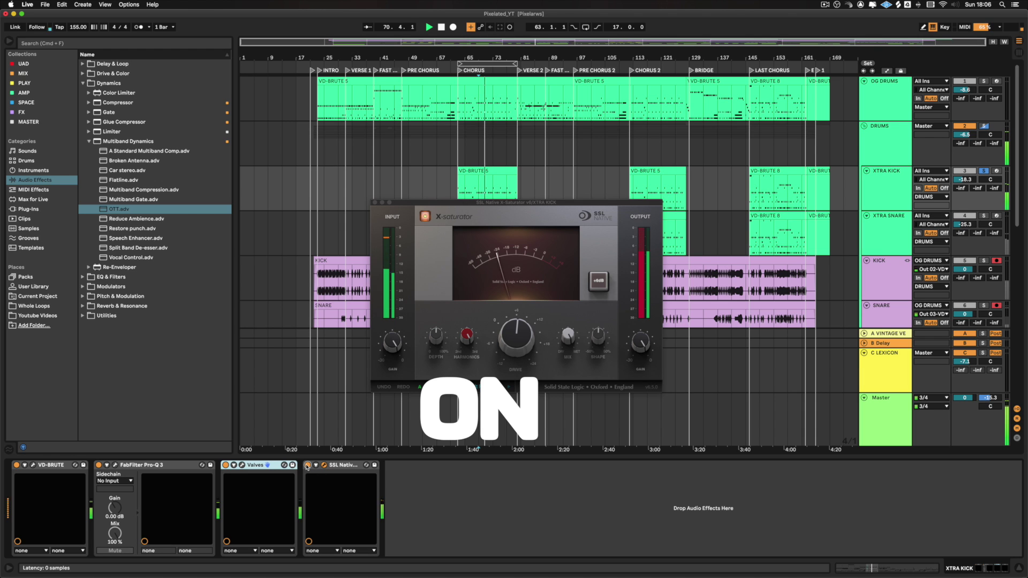
{"action": "left_click", "coordinate": [307, 466]}
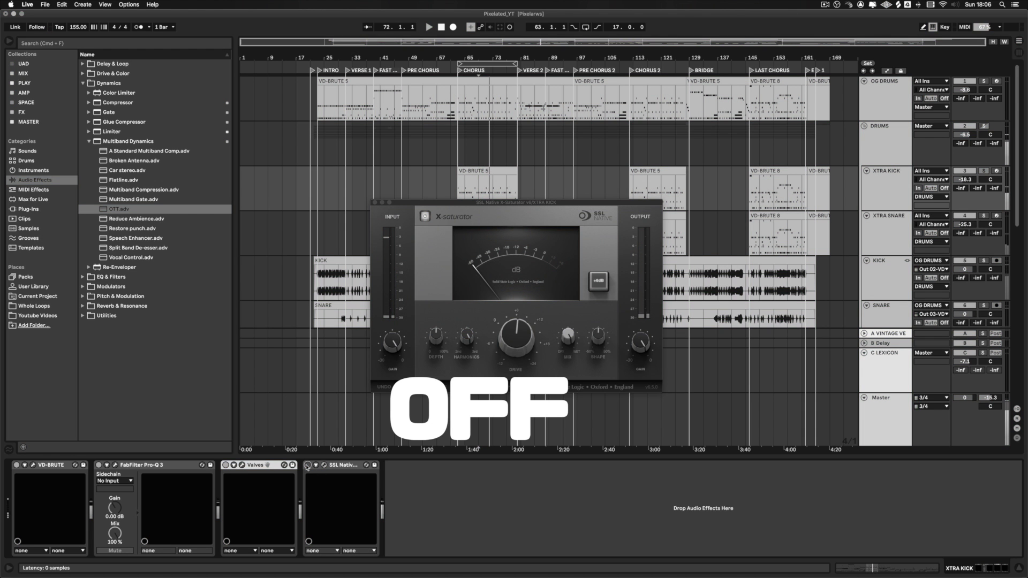
{"action": "left_click", "coordinate": [308, 465]}
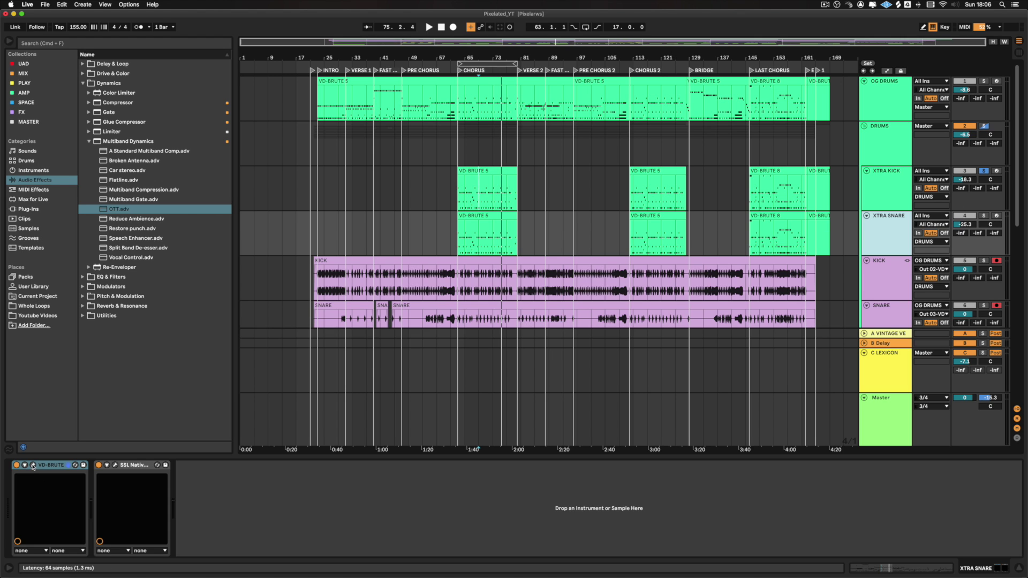
- Open VD-BRUTE on XTRA SNARE, solo the track, and compare its sound with the SSL Native effect bypassed and enabled
{"action": "left_click", "coordinate": [33, 465]}
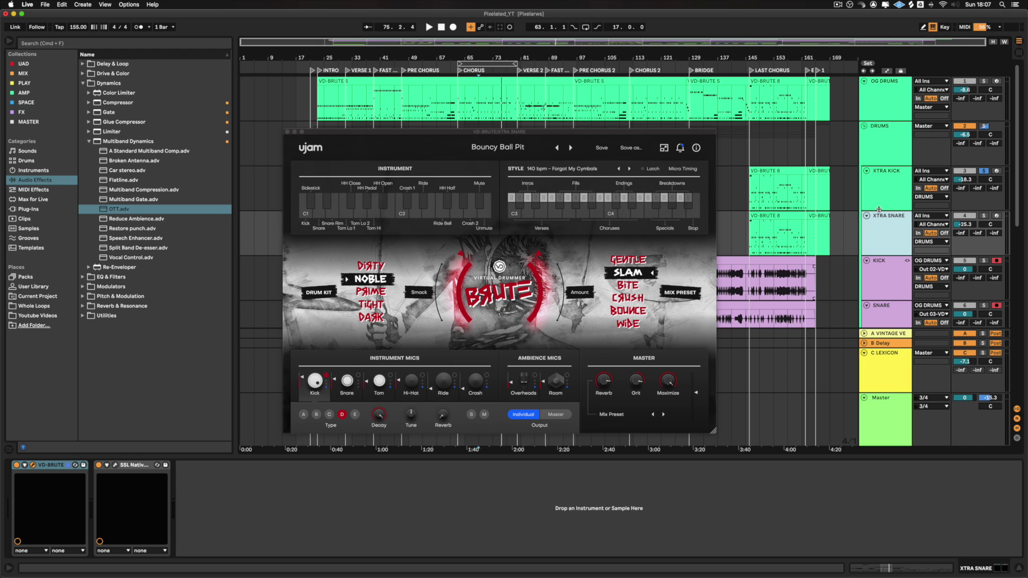
{"action": "left_click", "coordinate": [985, 216]}
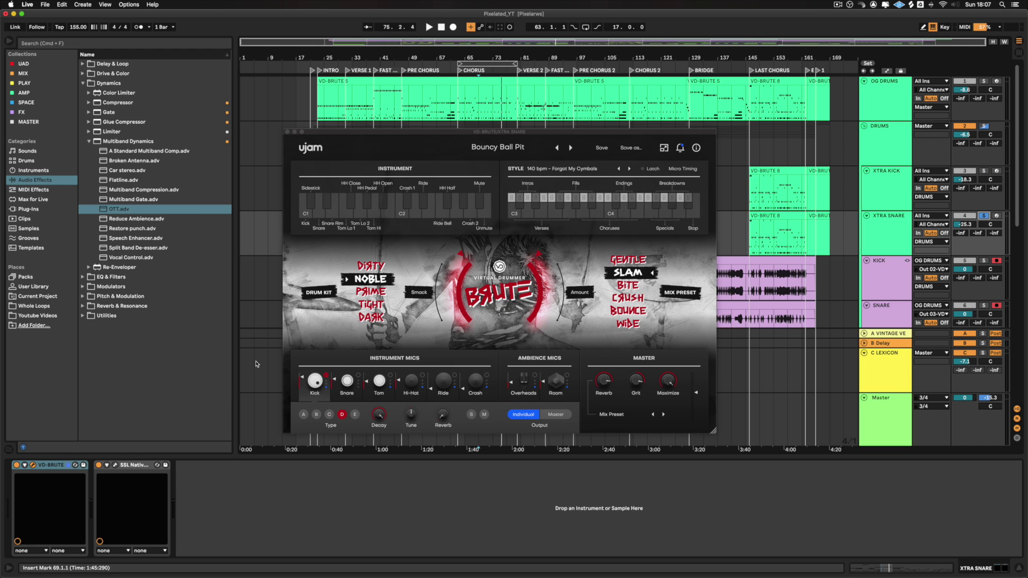
{"action": "left_click", "coordinate": [100, 465]}
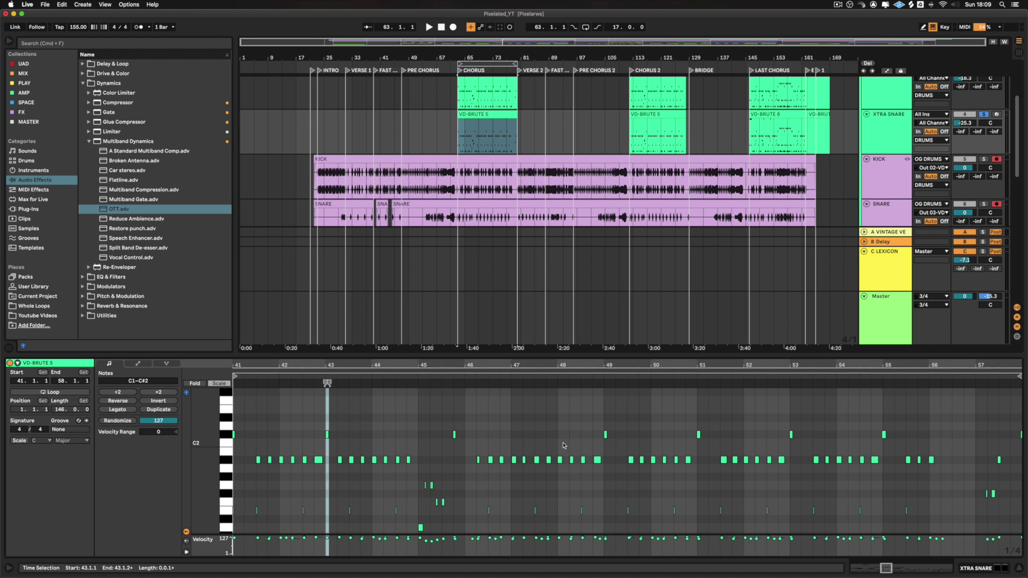
- Reopen VD-BRUTE on XTRA SNARE and mute the Kick, Tom, Hi-Hat, Ride and Crash mics, keeping the Snare mic unmuted
{"action": "double_click", "coordinate": [896, 130]}
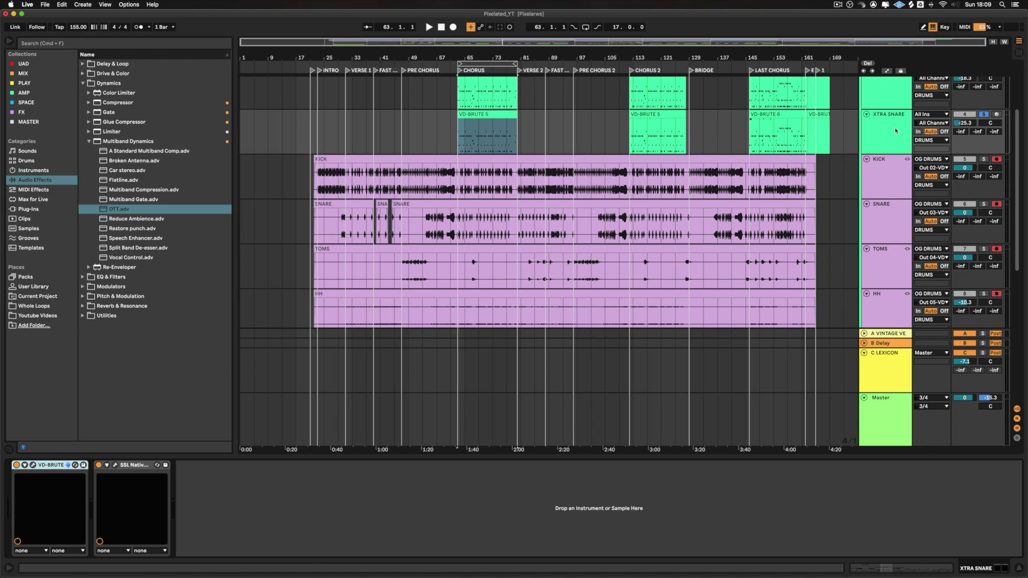
{"action": "left_click", "coordinate": [34, 465]}
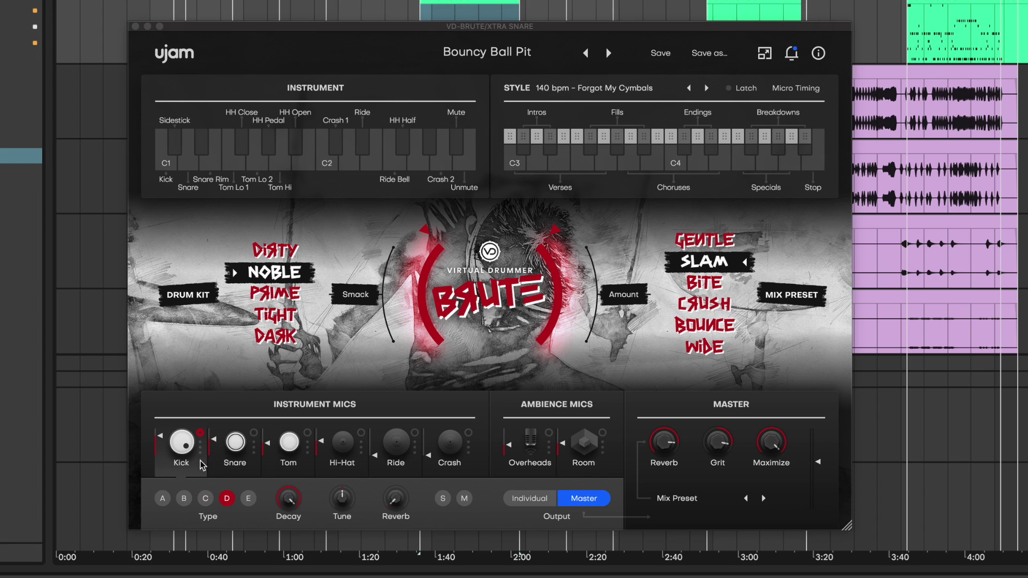
{"action": "left_click", "coordinate": [465, 498]}
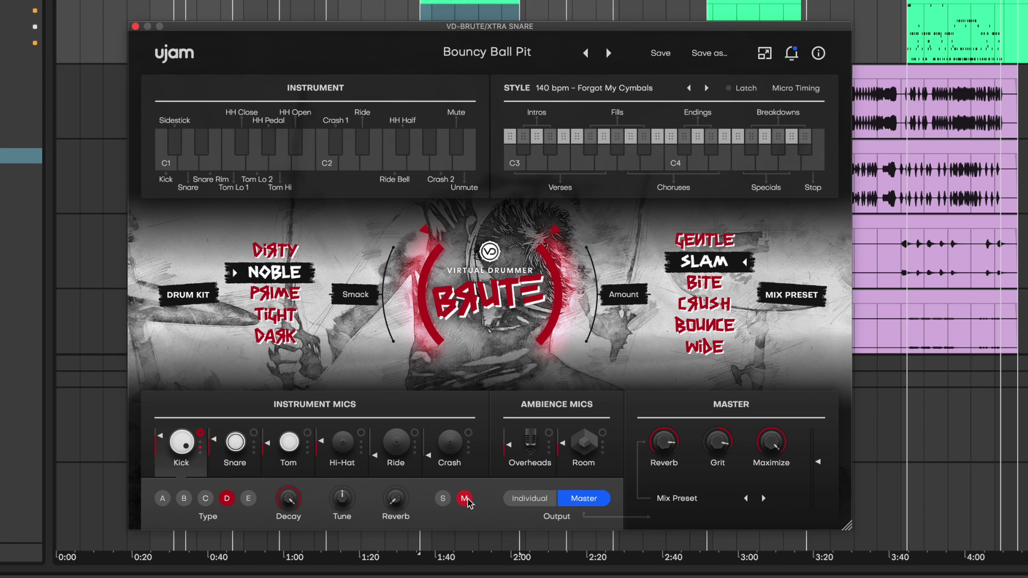
{"action": "left_click", "coordinate": [233, 459]}
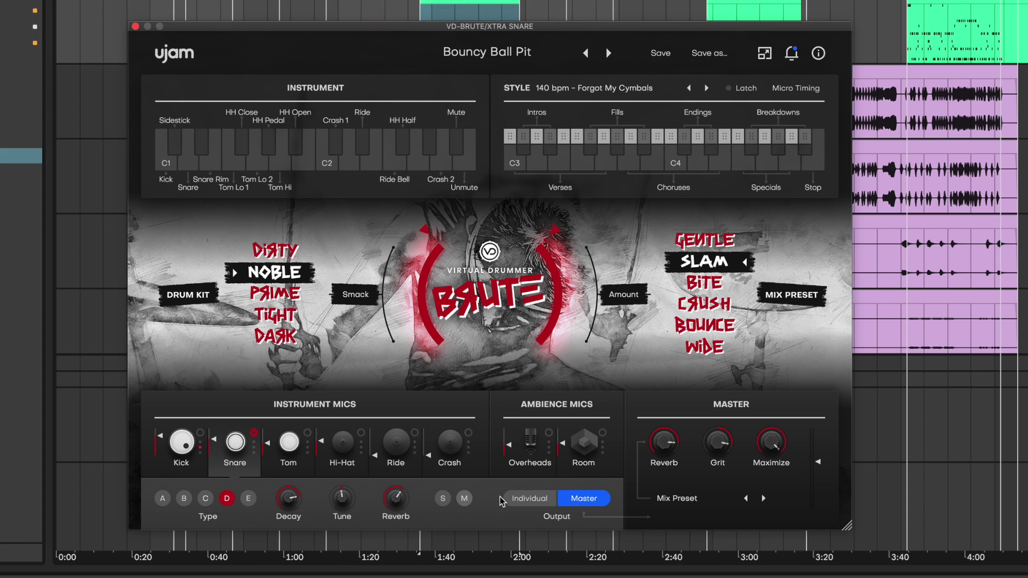
{"action": "left_click", "coordinate": [311, 465]}
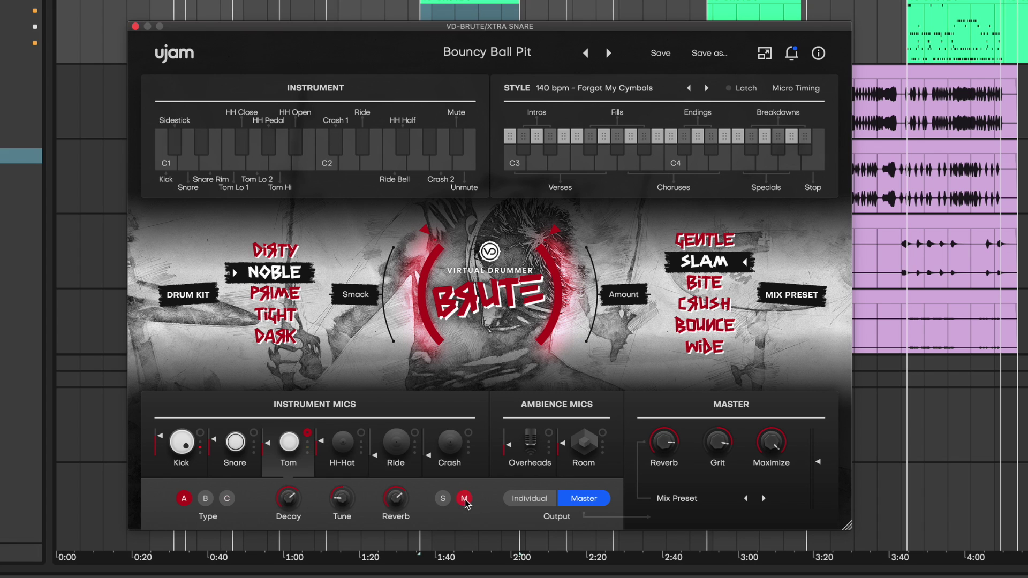
{"action": "left_click", "coordinate": [353, 464]}
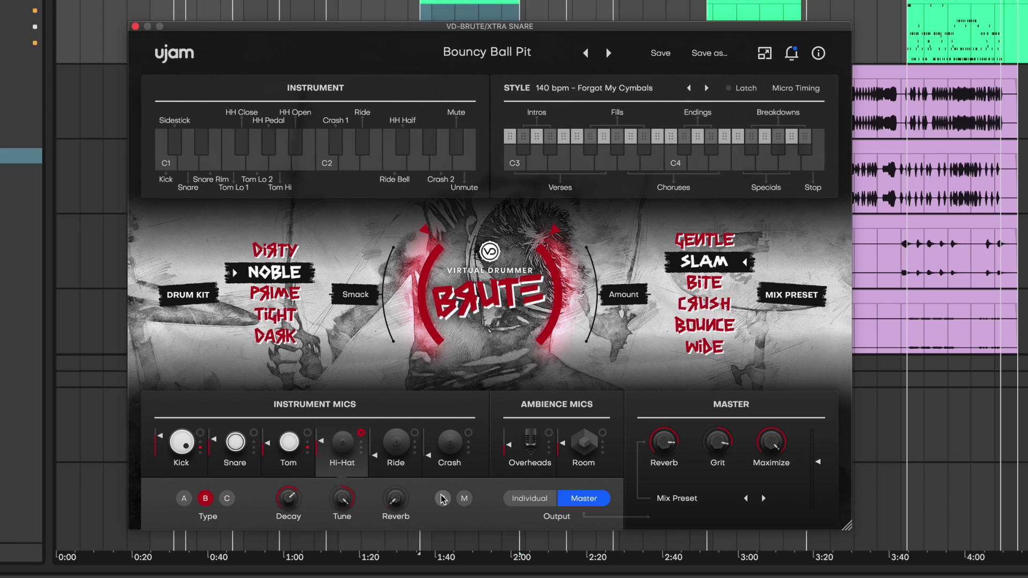
{"action": "left_click", "coordinate": [408, 472]}
{"action": "left_click", "coordinate": [450, 462]}
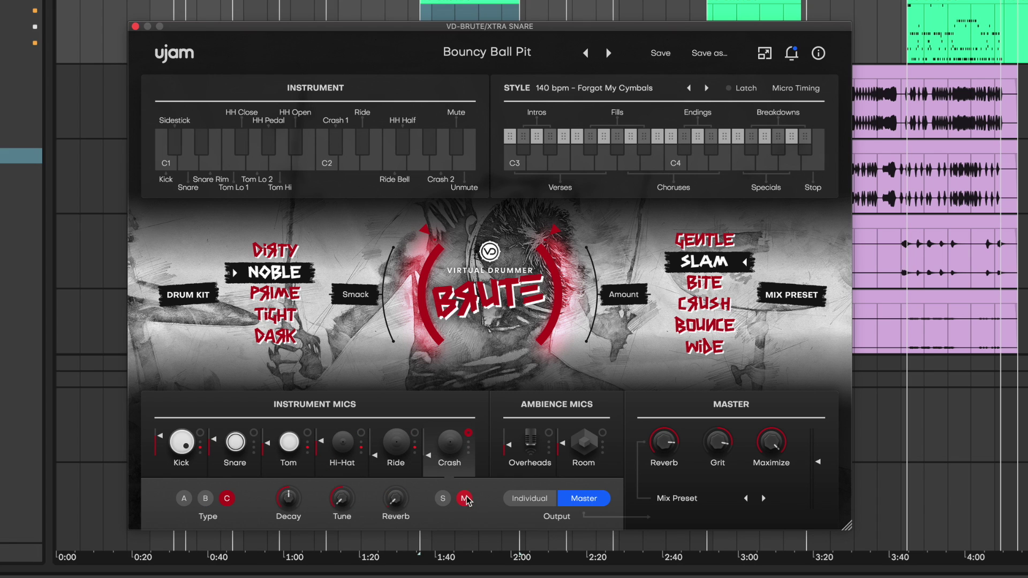
- Mute the Overheads and Room ambience mics in the XTRA SNARE drummer
{"action": "left_click", "coordinate": [537, 475]}
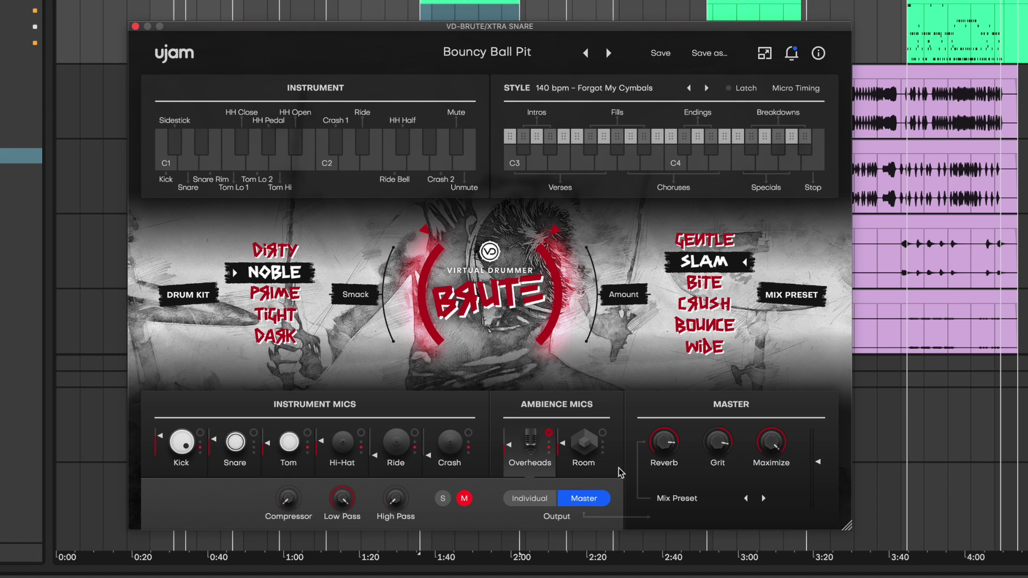
{"action": "left_click", "coordinate": [584, 462]}
{"action": "left_click", "coordinate": [464, 499]}
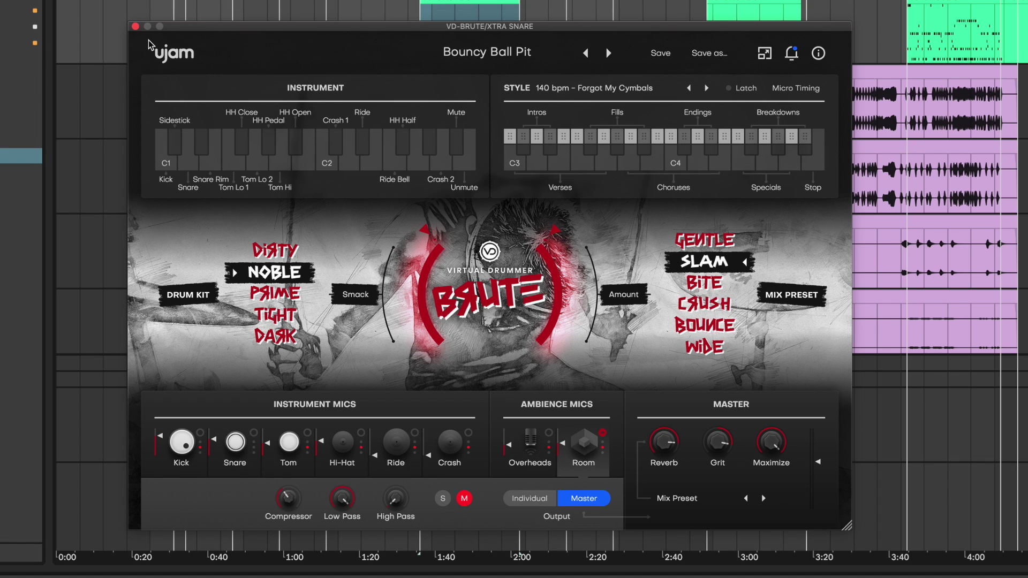
- Close VD-BRUTE and play the soloed XTRA SNARE track from within the chorus clip
{"action": "left_click", "coordinate": [135, 26]}
{"action": "left_click", "coordinate": [446, 34]}
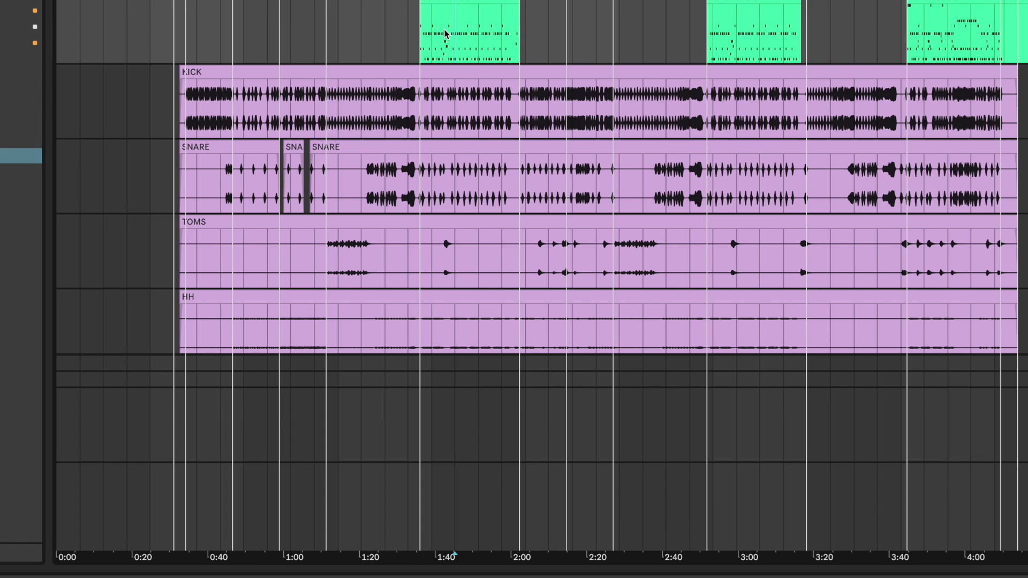
{"action": "key", "text": "space"}
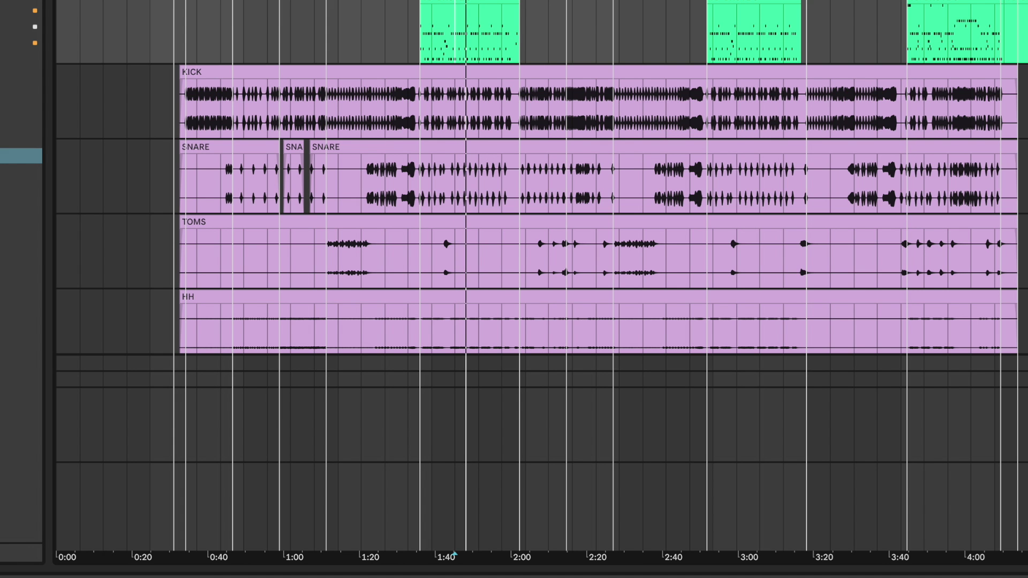